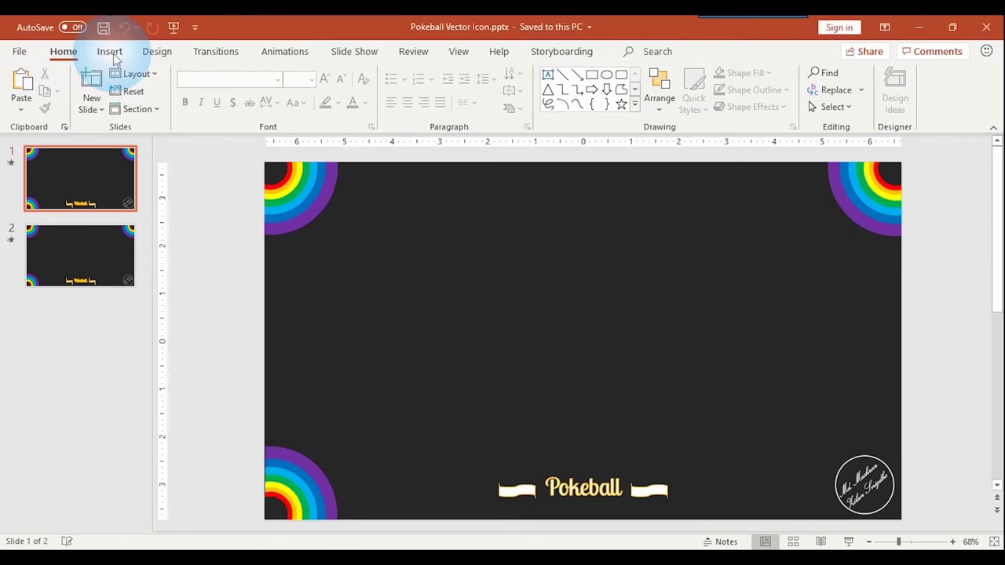
Draw a large oval circle on slide 1 and centre it horizontally.
click(110, 52)
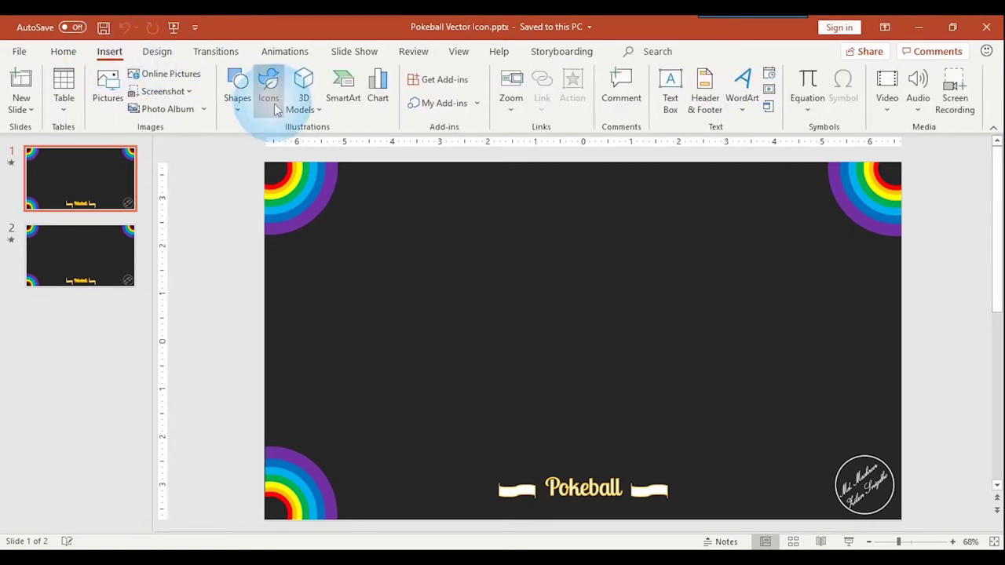
click(240, 102)
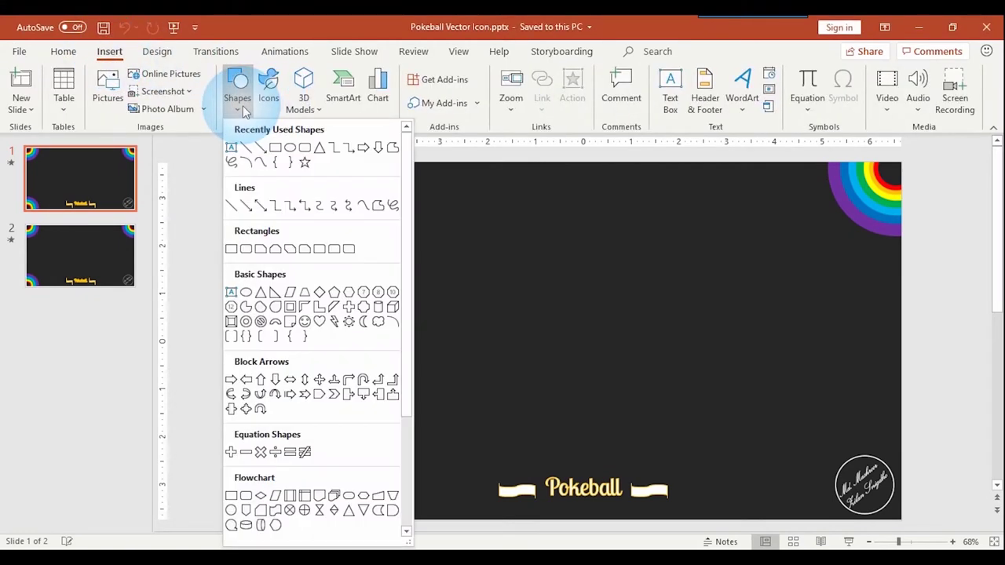
click(289, 150)
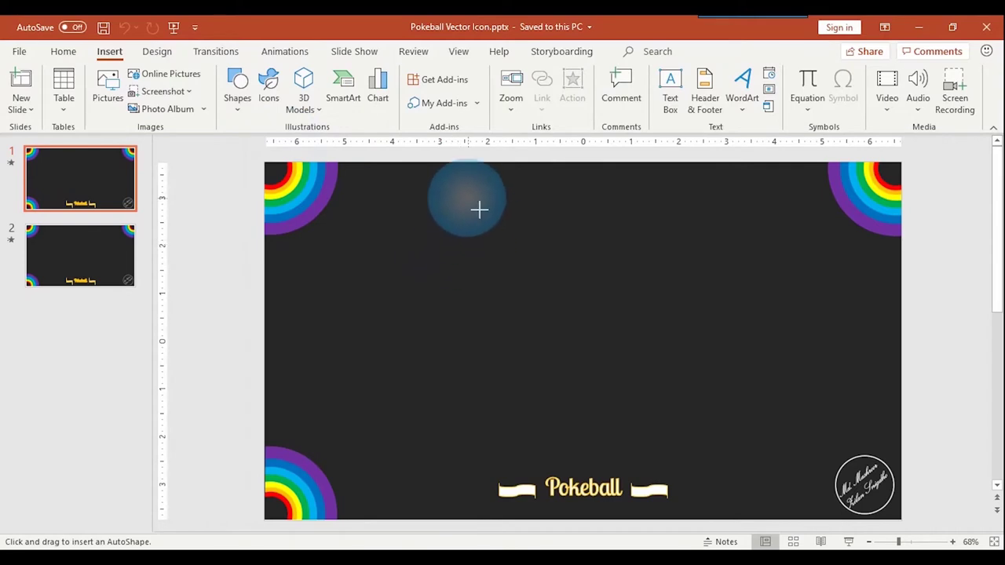
drag(469, 199, 638, 428)
drag(606, 382, 597, 383)
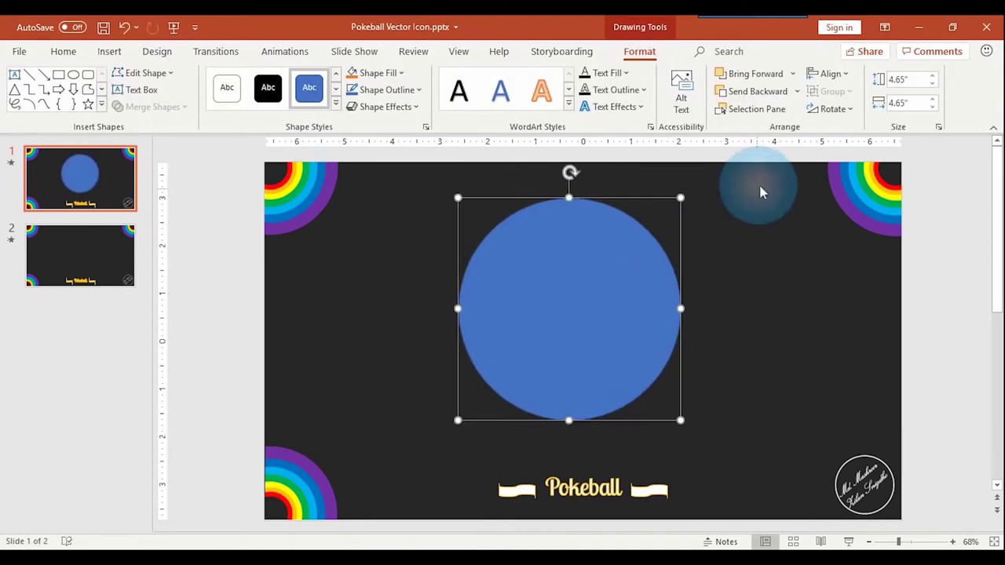
click(829, 73)
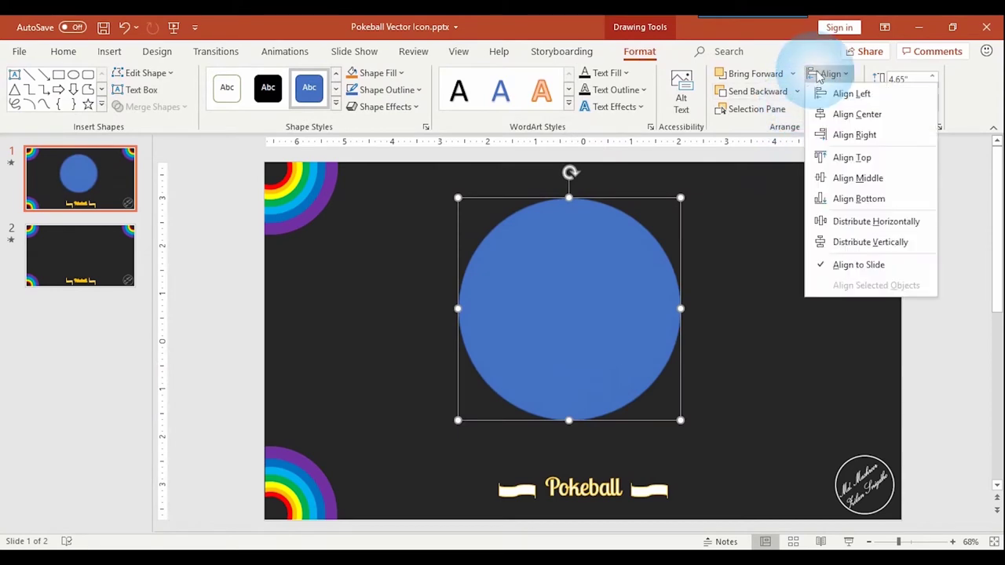
click(855, 114)
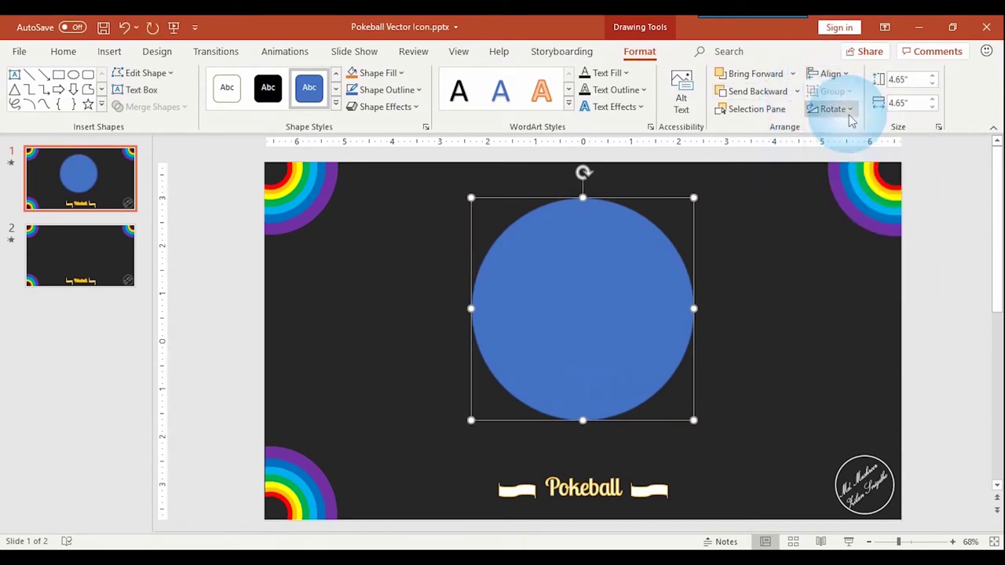
Give the circle no fill and a white 4½ pt outline.
click(377, 73)
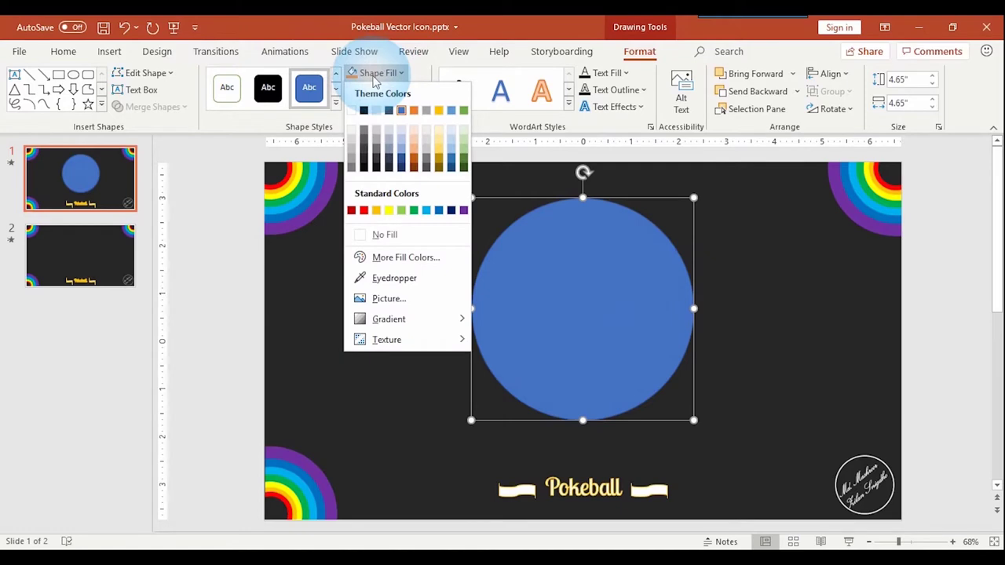
click(361, 234)
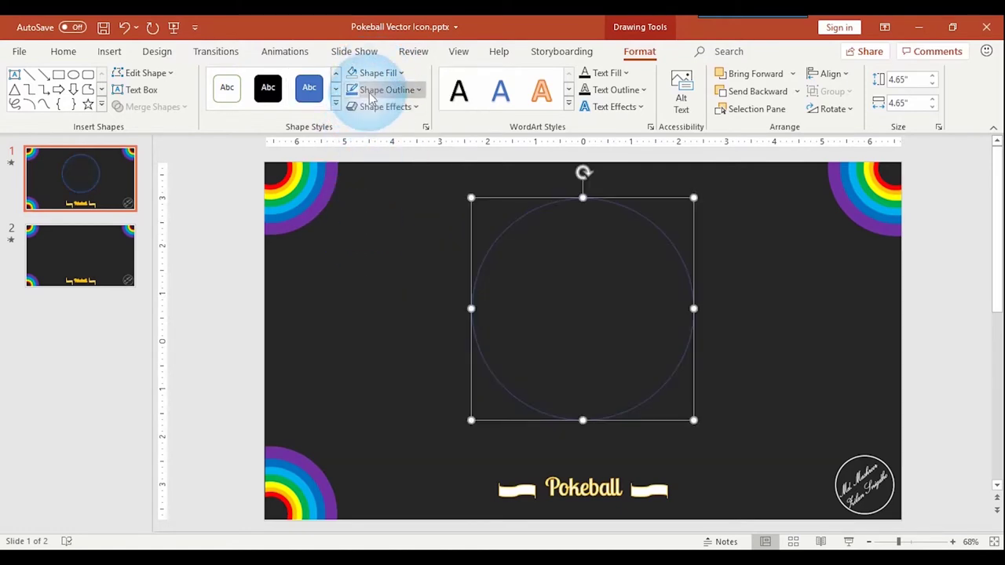
click(371, 92)
click(353, 128)
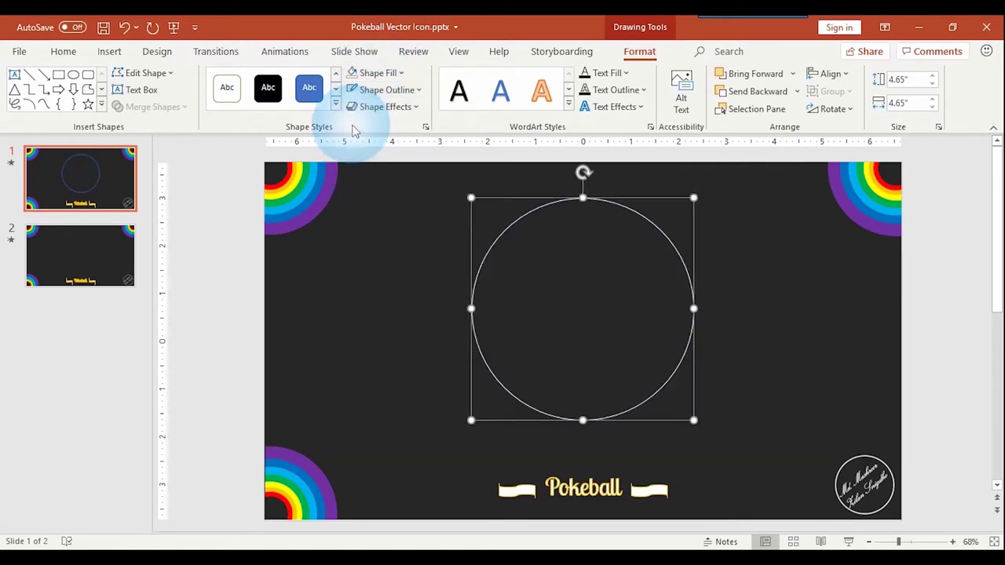
click(369, 90)
mouse_move(425, 316)
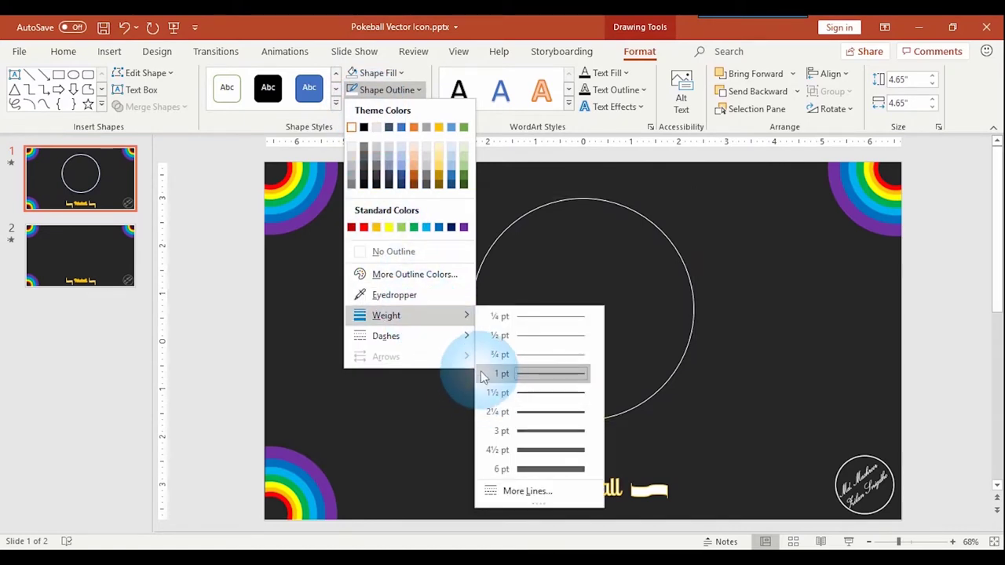
click(541, 447)
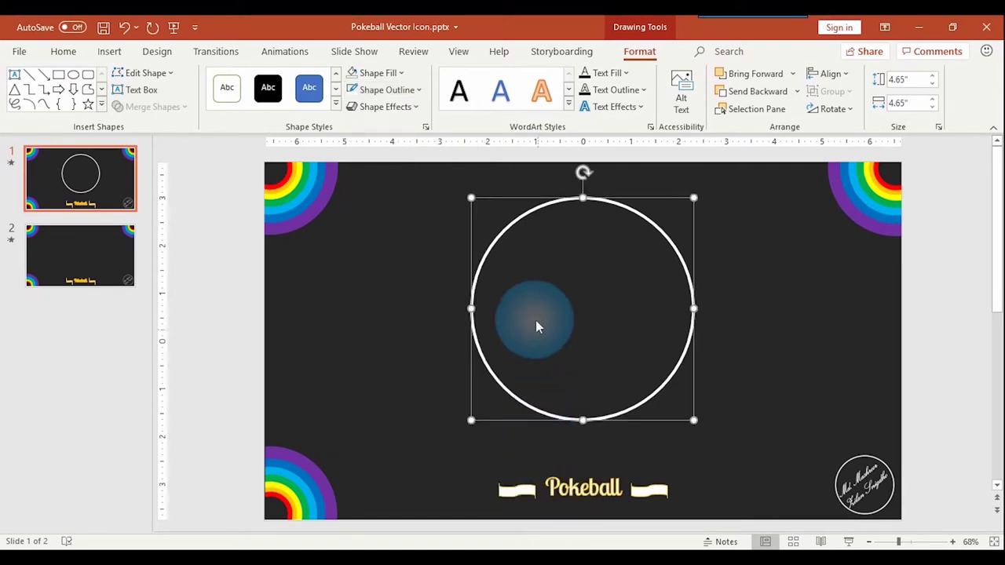
Draw a thin rectangle bar spanning the circle's middle from edge to edge.
click(58, 76)
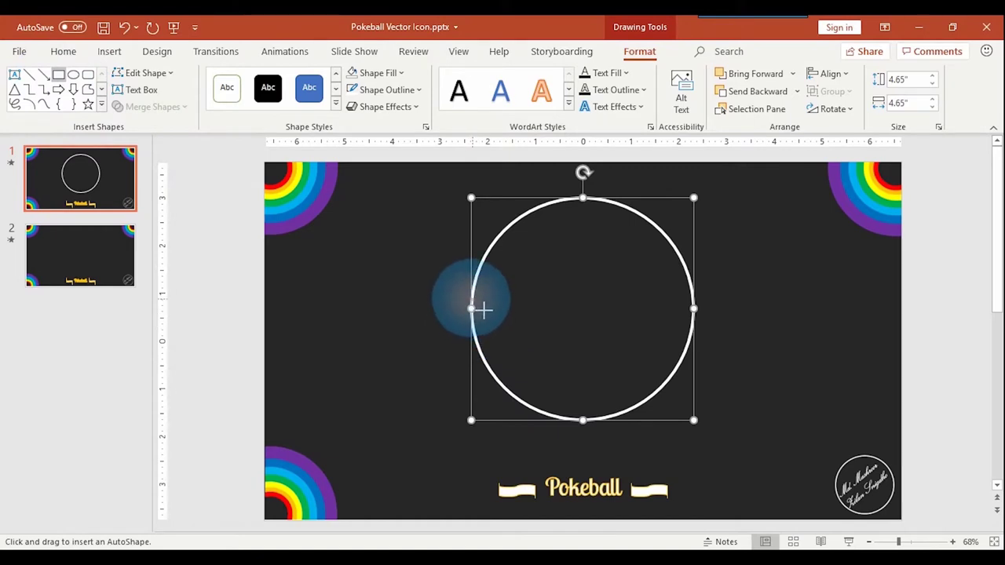
drag(483, 311, 580, 326)
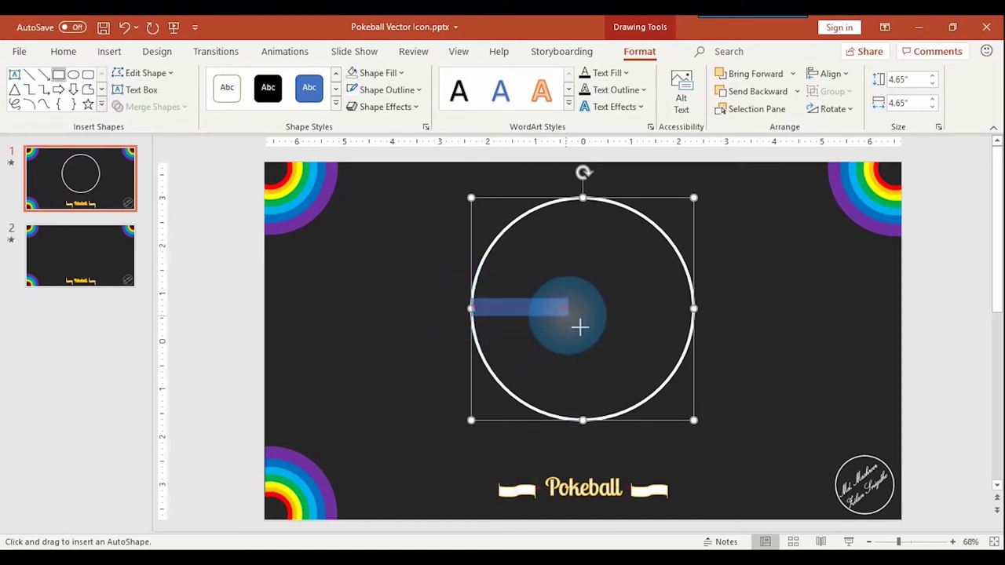
drag(580, 326, 703, 330)
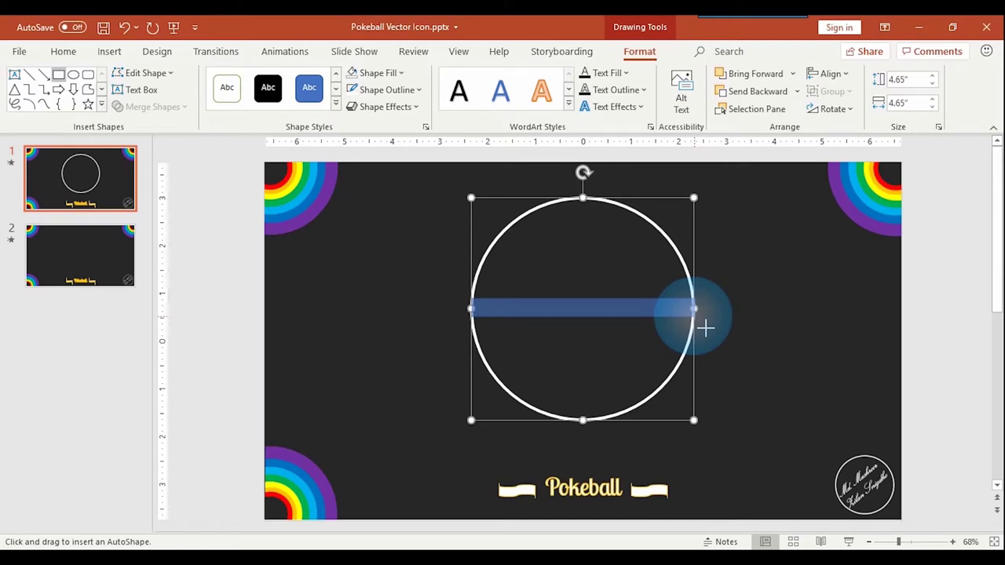
drag(703, 329, 696, 322)
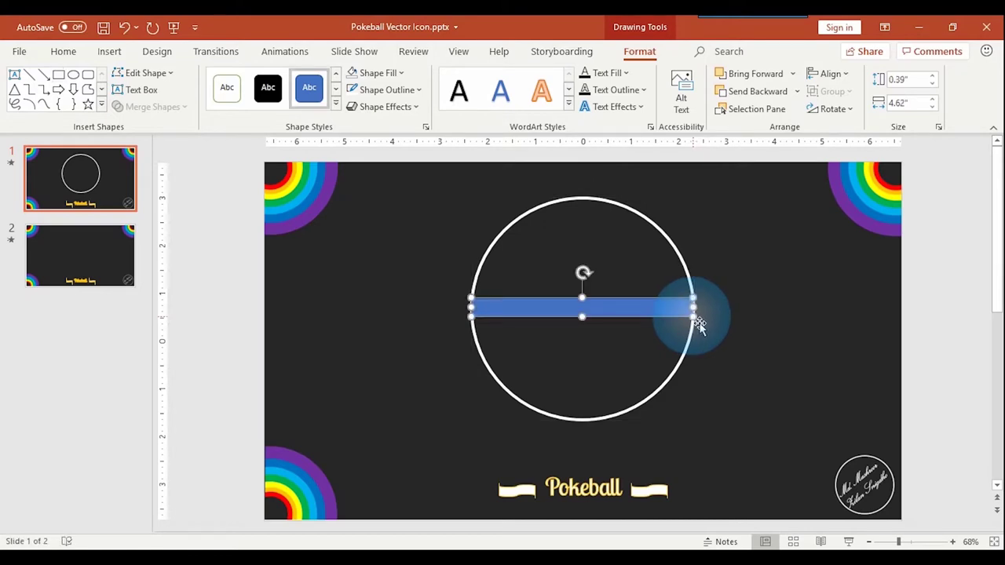
Give the bar no fill and a white 3 pt outline, then select the big circle.
click(388, 74)
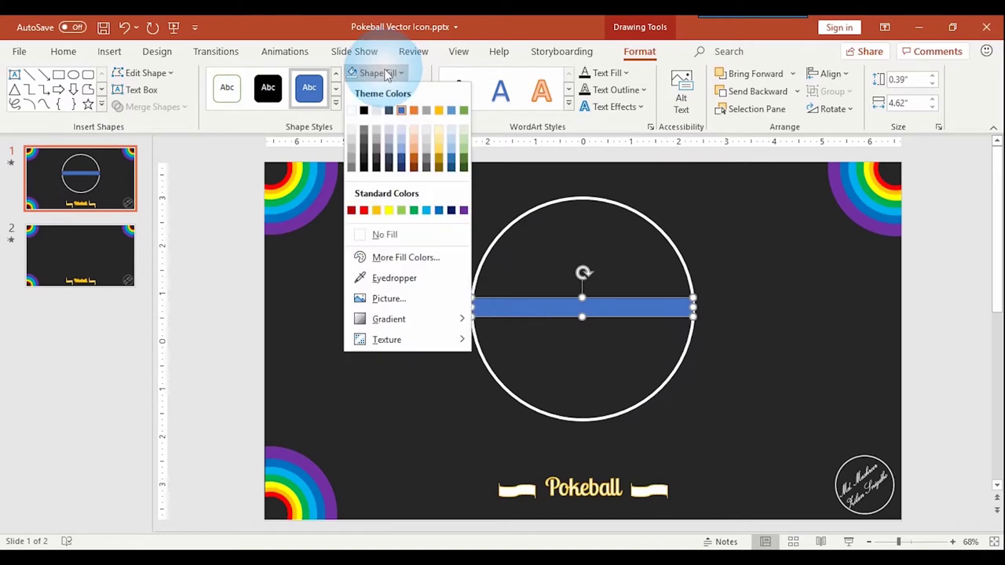
click(385, 235)
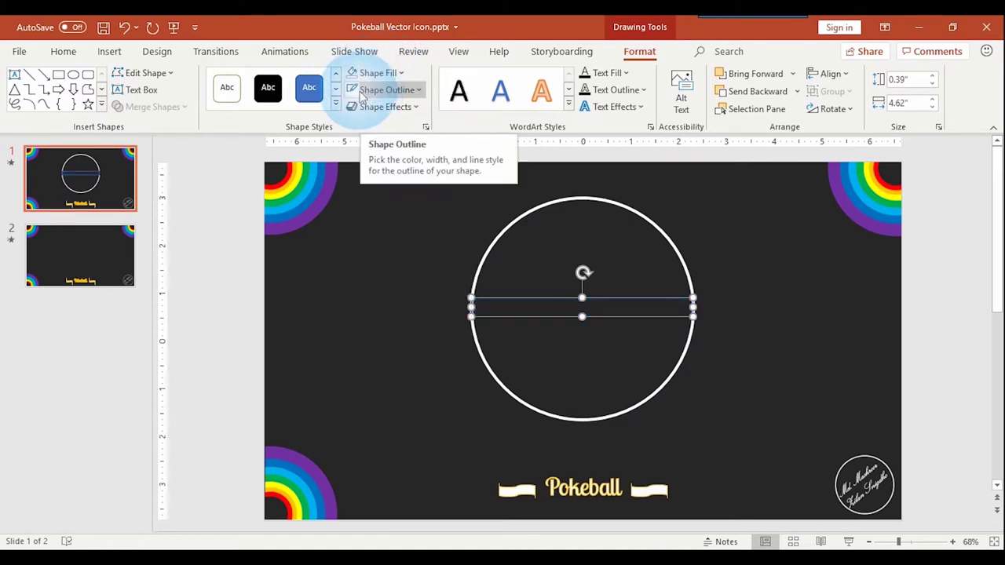
click(359, 91)
click(377, 90)
click(438, 316)
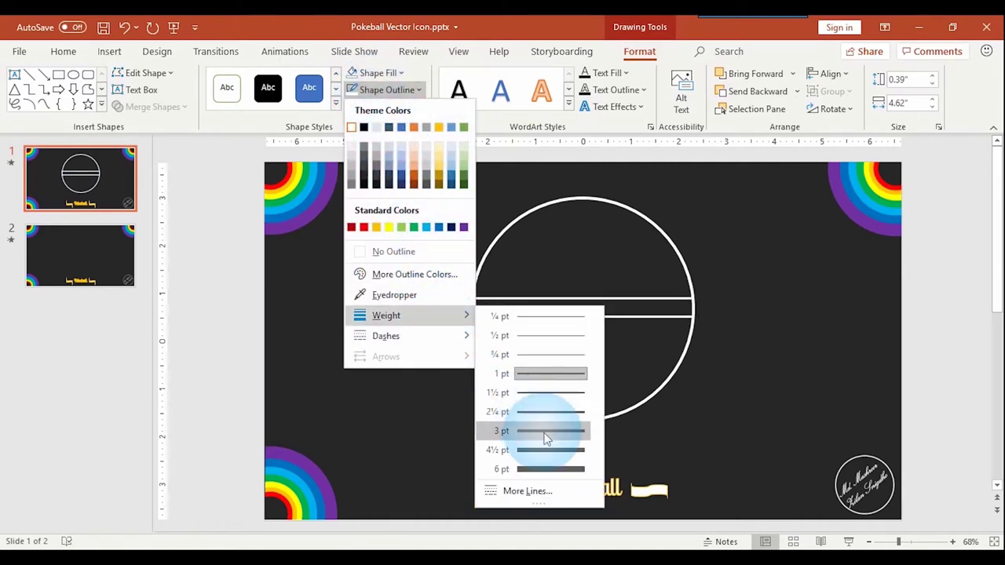
click(548, 432)
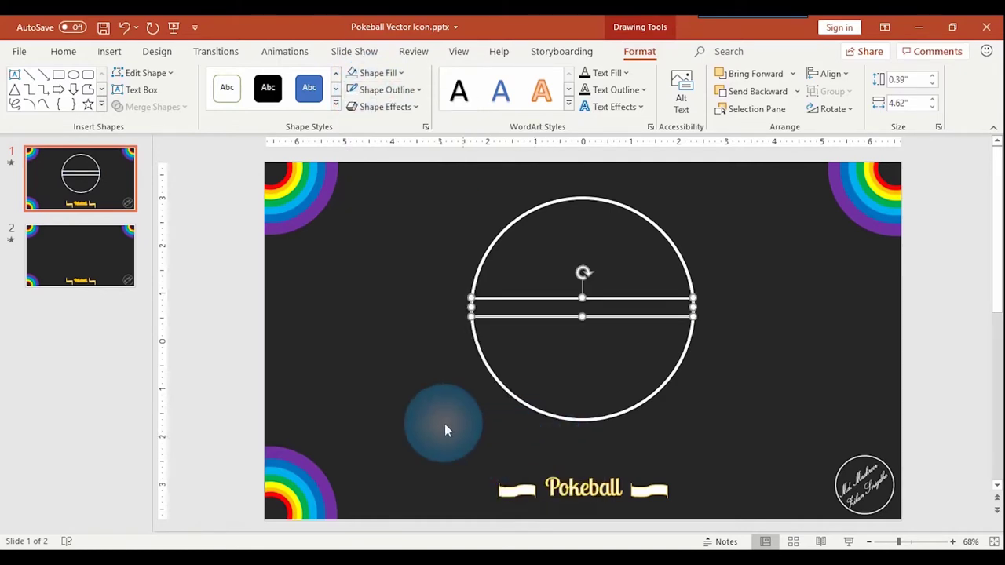
click(384, 335)
click(634, 411)
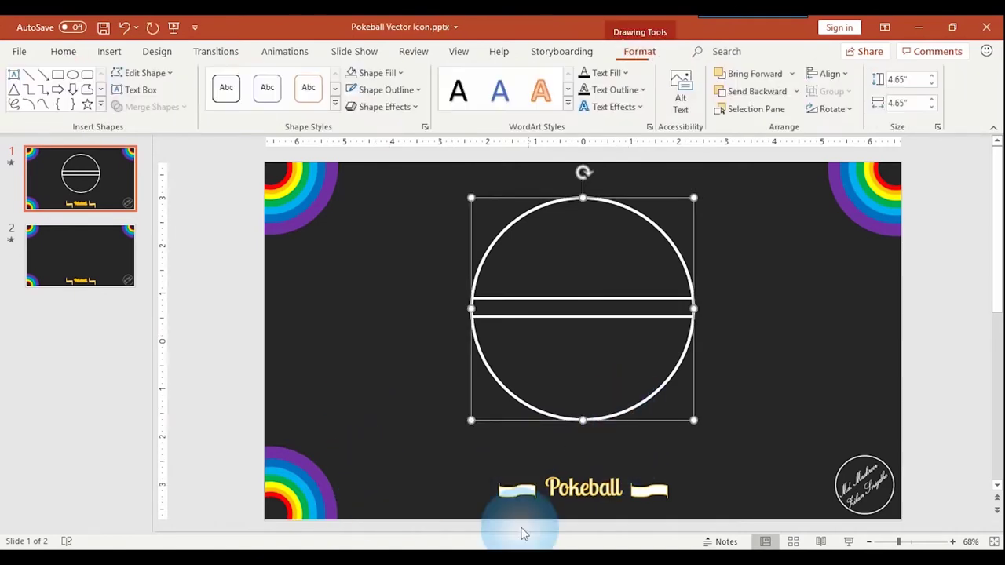
Duplicate the big circle, shrink the copy to 0.74 inches at the centre, and fill it white.
key(ctrl+d)
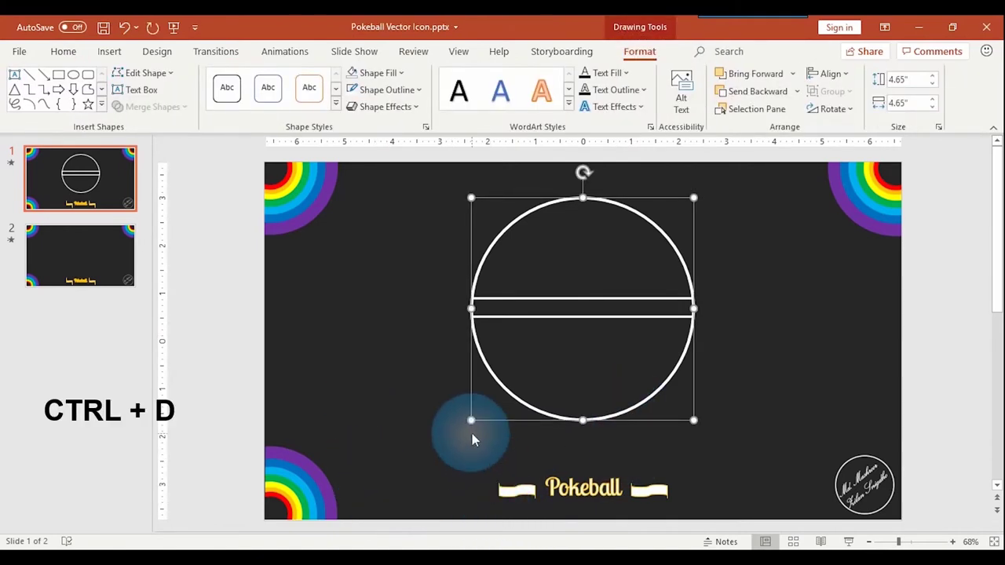
drag(702, 431, 515, 272)
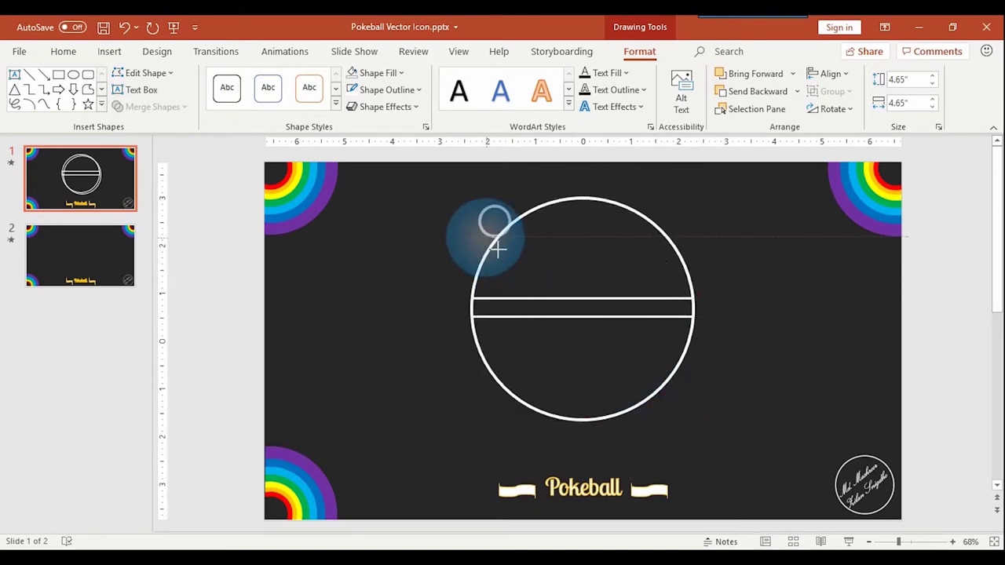
mouse_move(515, 273)
mouse_down()
mouse_move(517, 242)
mouse_move(592, 330)
mouse_up()
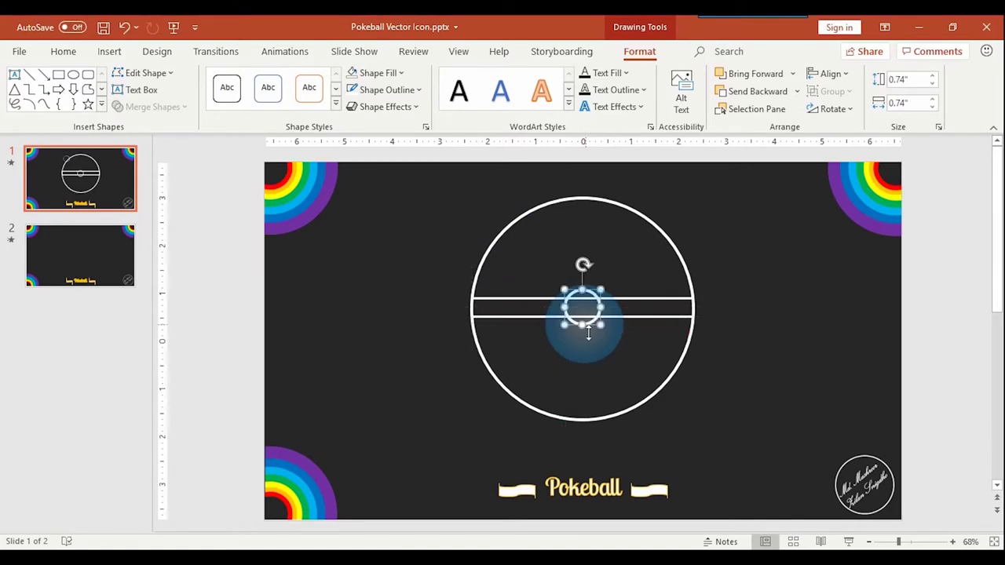
click(377, 73)
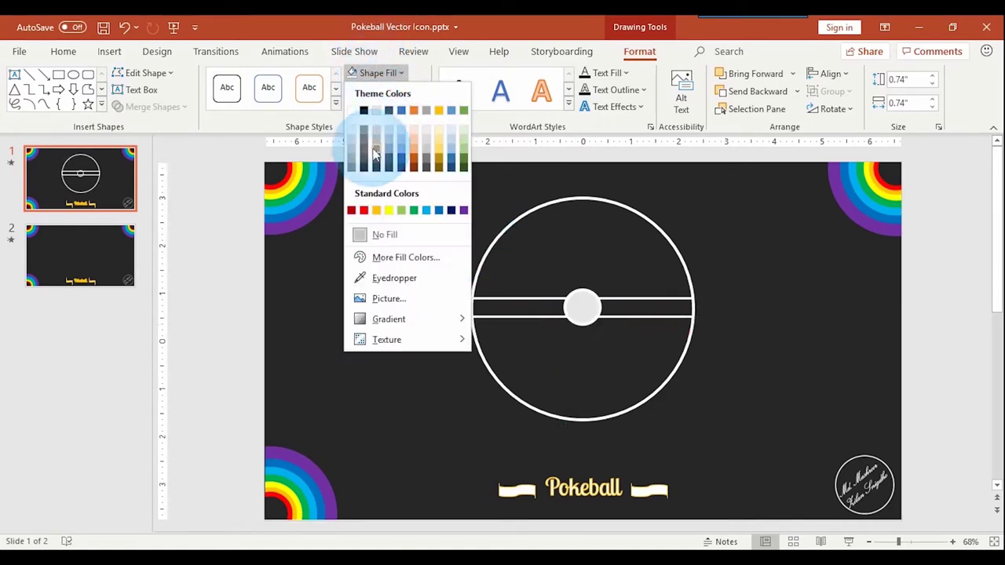
click(352, 111)
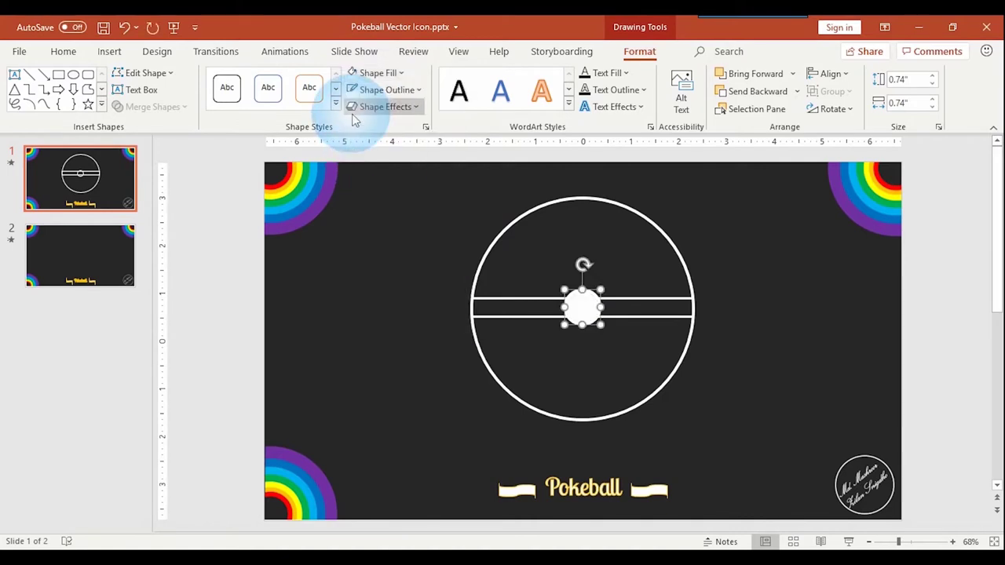
shift+click(532, 320)
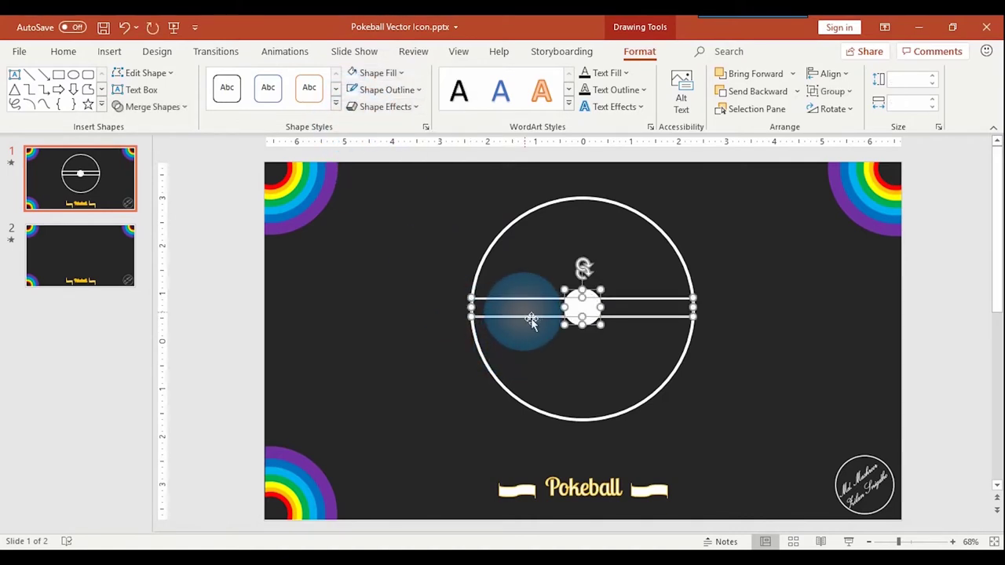
Fragment the band and button with Merge Shapes, then remove the fill from both band halves.
click(177, 106)
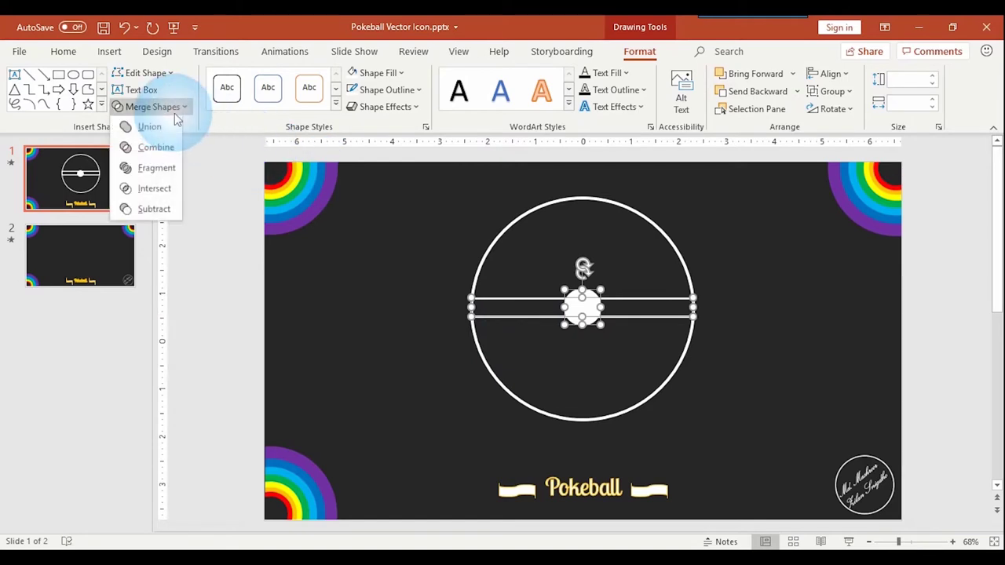
click(168, 169)
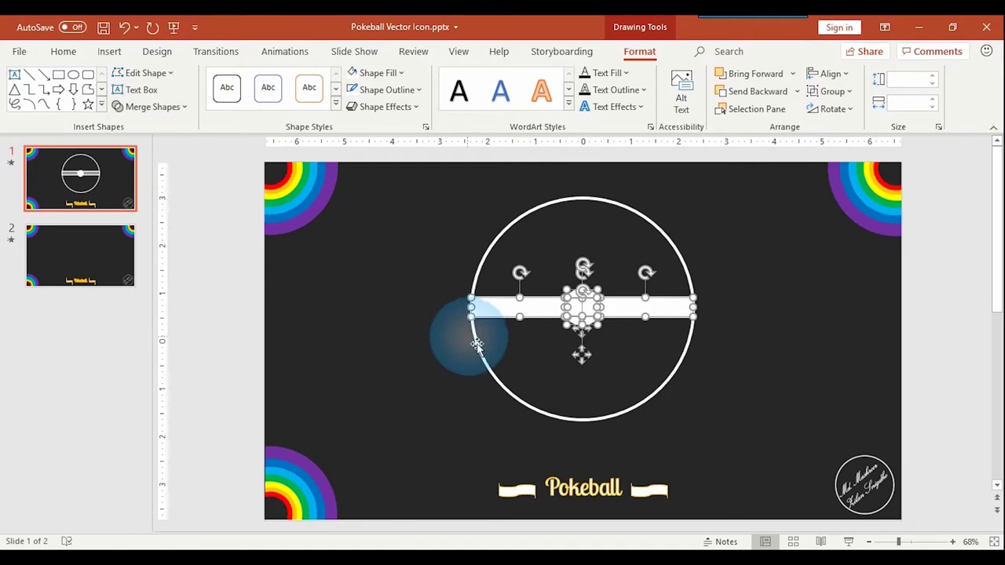
click(533, 355)
click(550, 310)
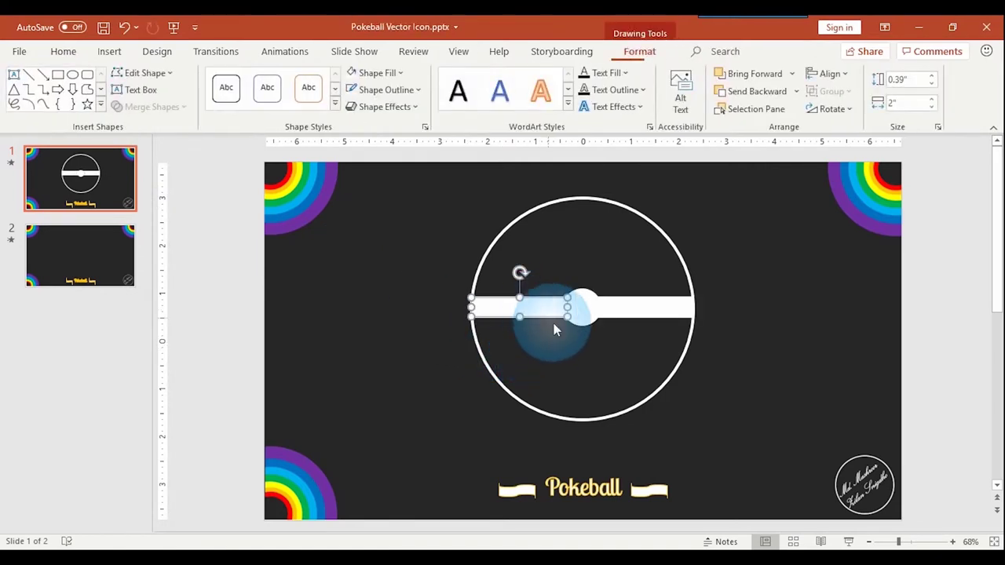
shift+click(666, 322)
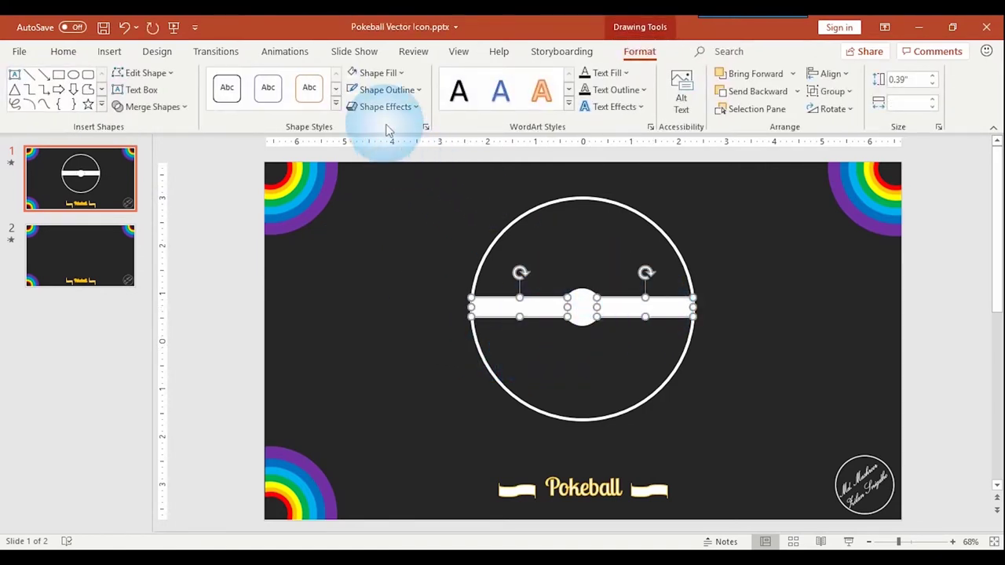
click(377, 73)
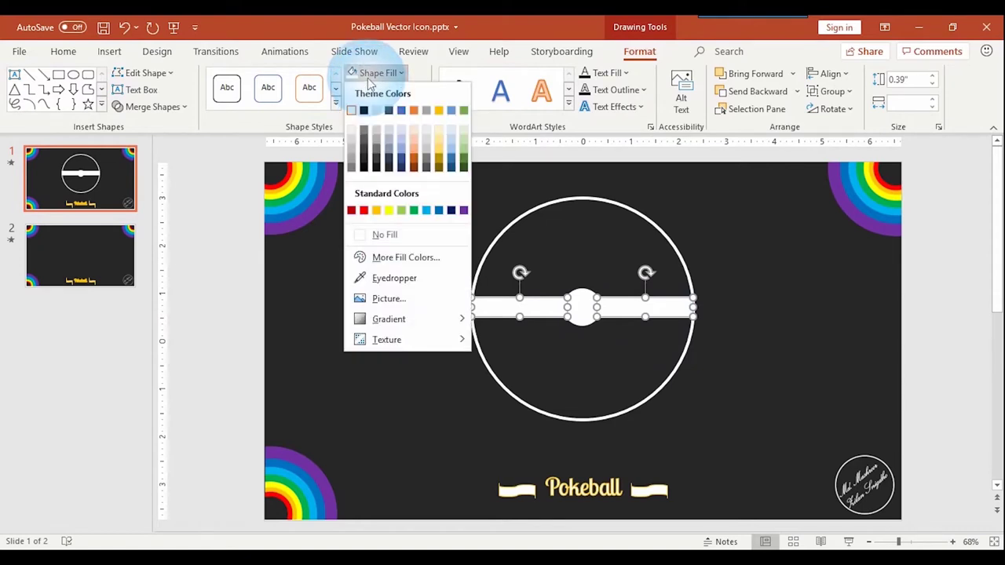
click(385, 234)
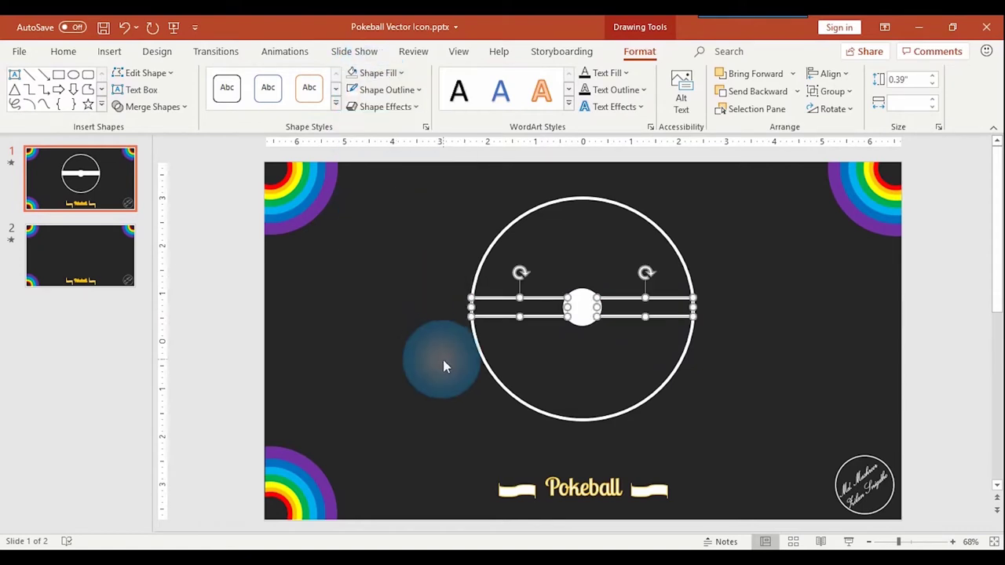
Select the centre circle together with both band halves and open Merge Shapes.
click(561, 338)
click(592, 312)
double_click(592, 313)
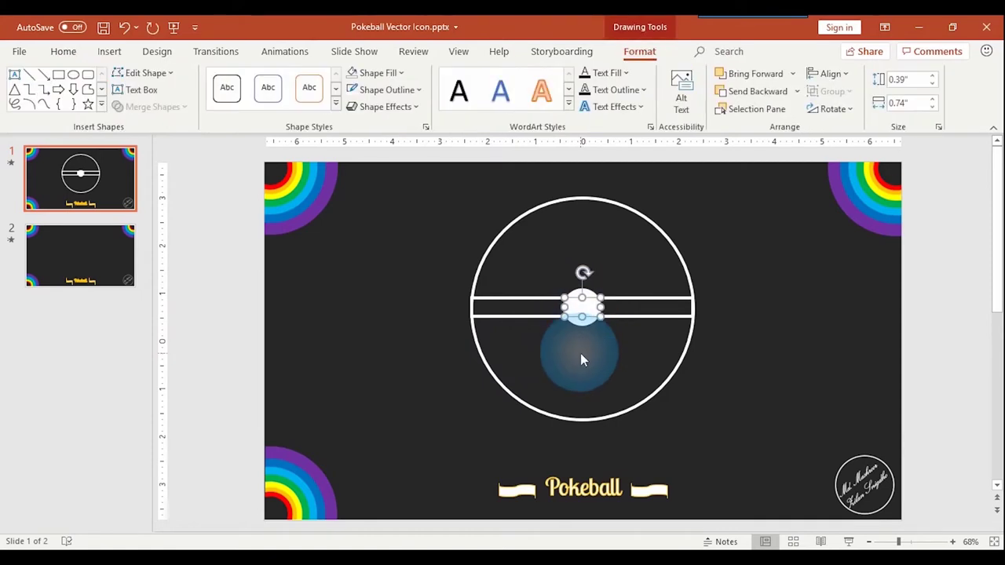
drag(593, 312, 587, 330)
shift+click(583, 298)
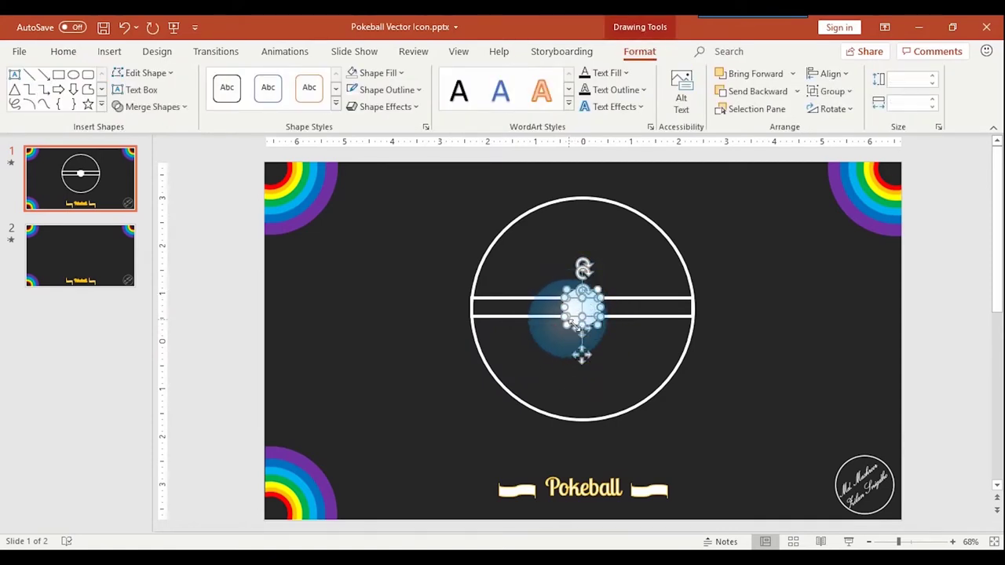
click(152, 106)
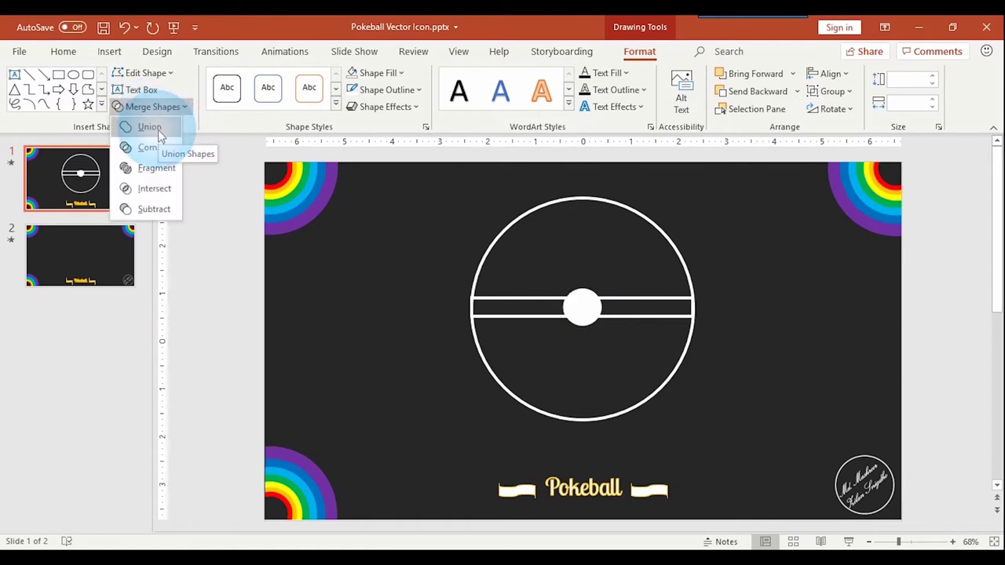
Union the selected shapes and nudge the left band half slightly left.
click(150, 128)
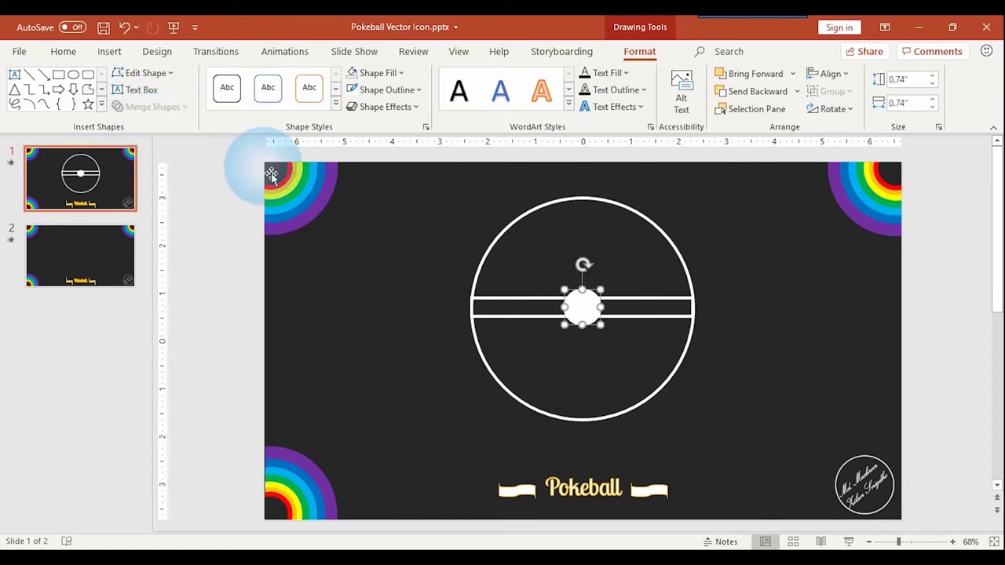
click(548, 324)
drag(544, 324, 542, 325)
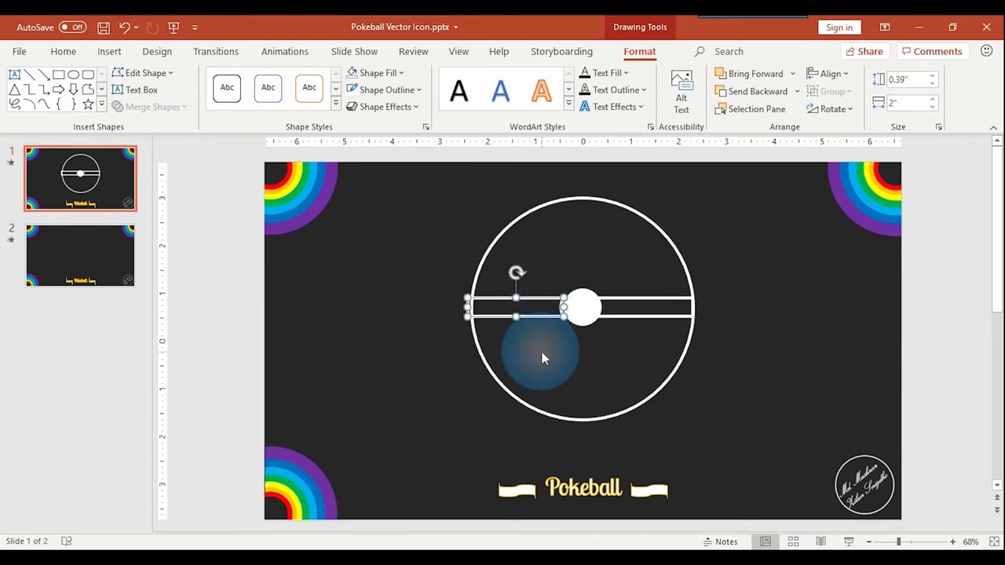
click(567, 330)
Delete the solid white centre circle, leaving the notched band halves.
click(582, 322)
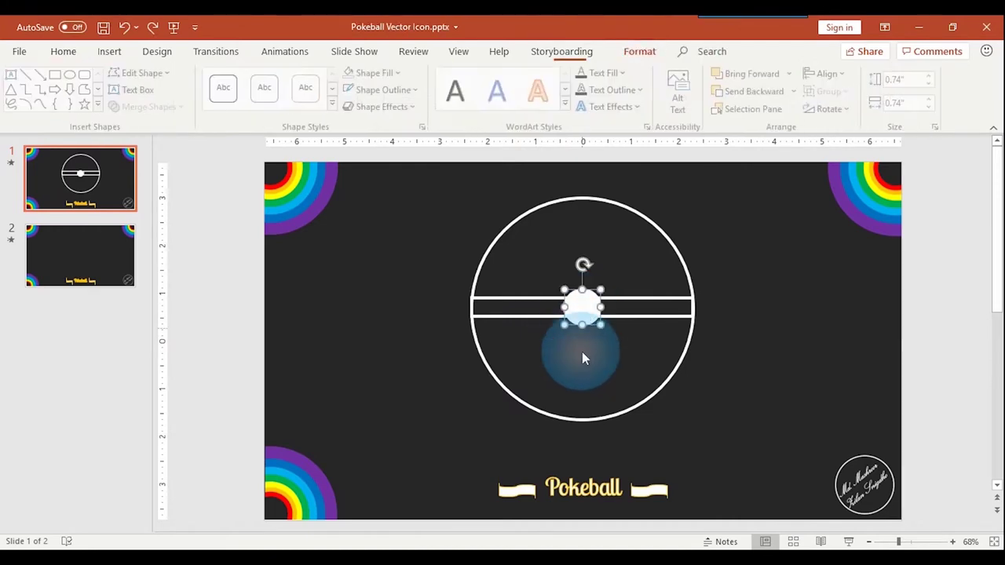
click(583, 353)
scroll(609, 359, up, 5)
click(608, 359)
key(Delete)
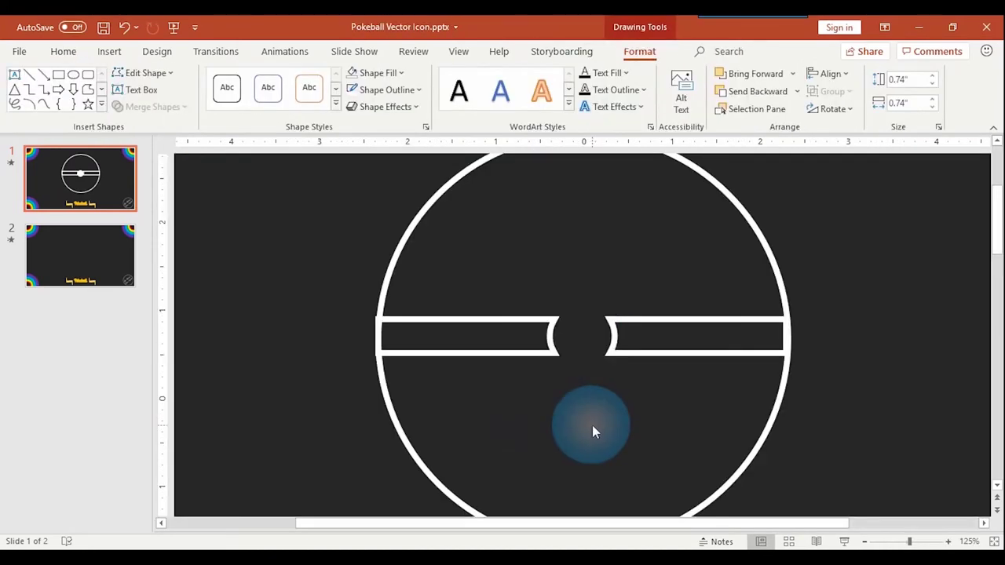
scroll(593, 424, down, 3)
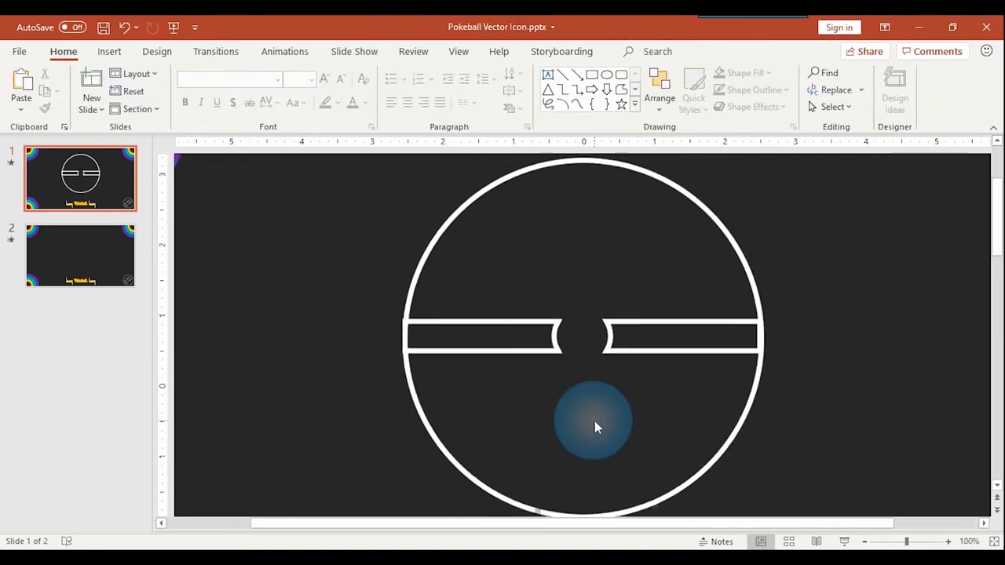
click(672, 483)
Duplicate the outer circle and shrink the copy down to button size.
key(ctrl+d)
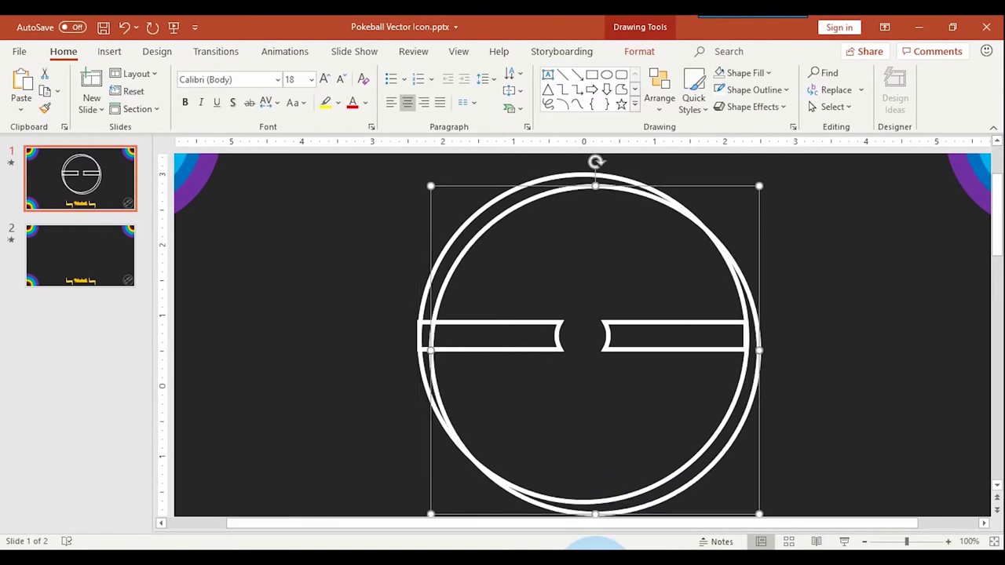
scroll(781, 366, down, 1)
scroll(766, 461, down, 1)
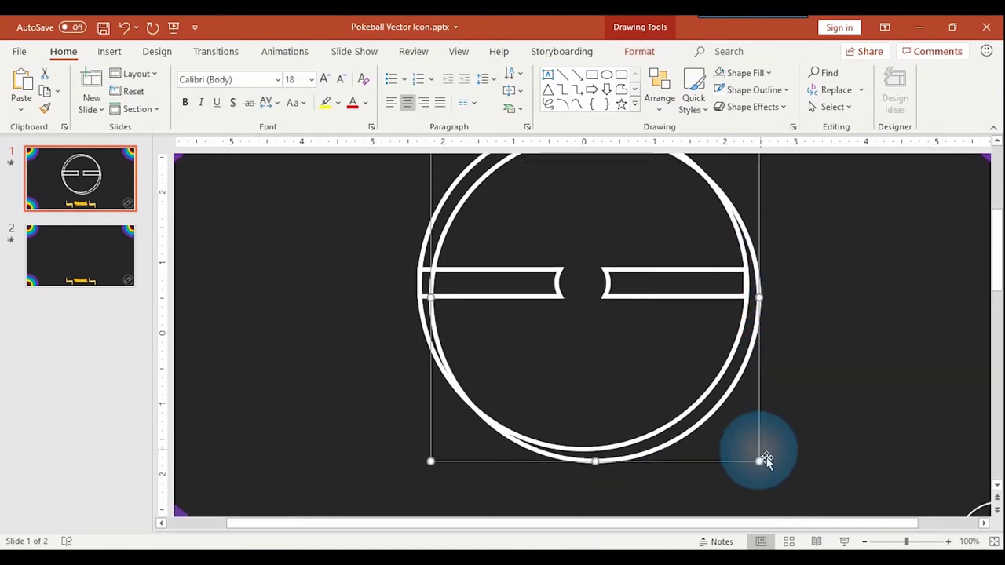
scroll(759, 460, down, 2)
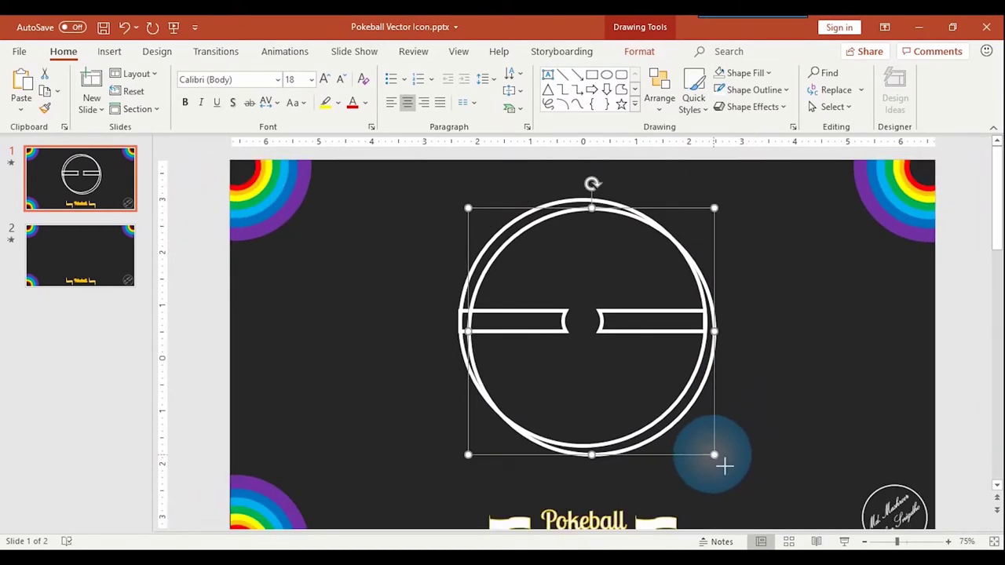
mouse_move(724, 467)
mouse_down()
mouse_move(512, 253)
mouse_move(610, 328)
mouse_move(609, 339)
mouse_up()
ctrl+scroll(718, 367, up, 3)
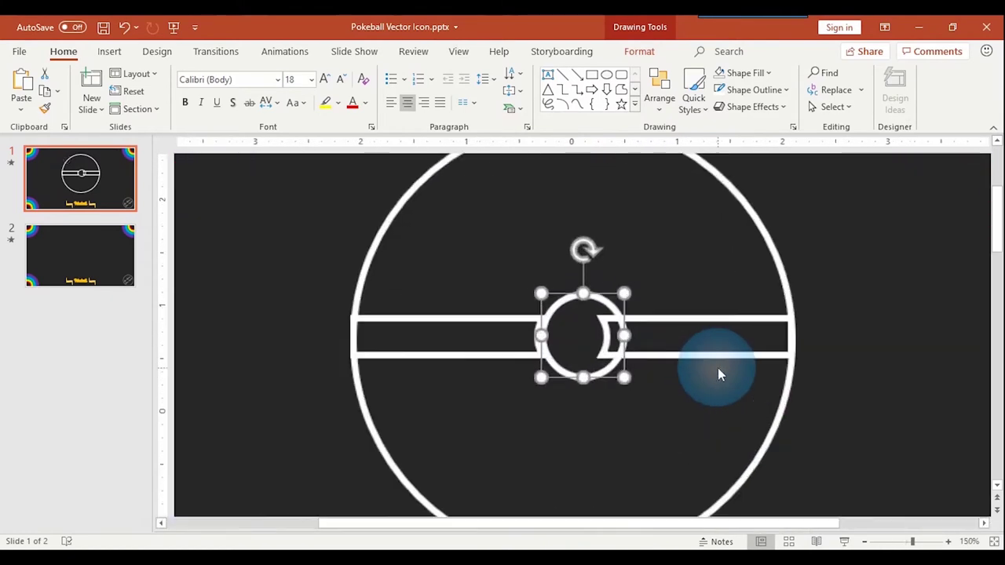
ctrl+scroll(707, 377, up, 2)
mouse_move(645, 401)
mouse_down()
mouse_move(600, 388)
mouse_move(608, 378)
mouse_move(602, 386)
mouse_up()
Position the small ring at the centre of the band's middle gap.
click(630, 435)
click(610, 384)
click(593, 432)
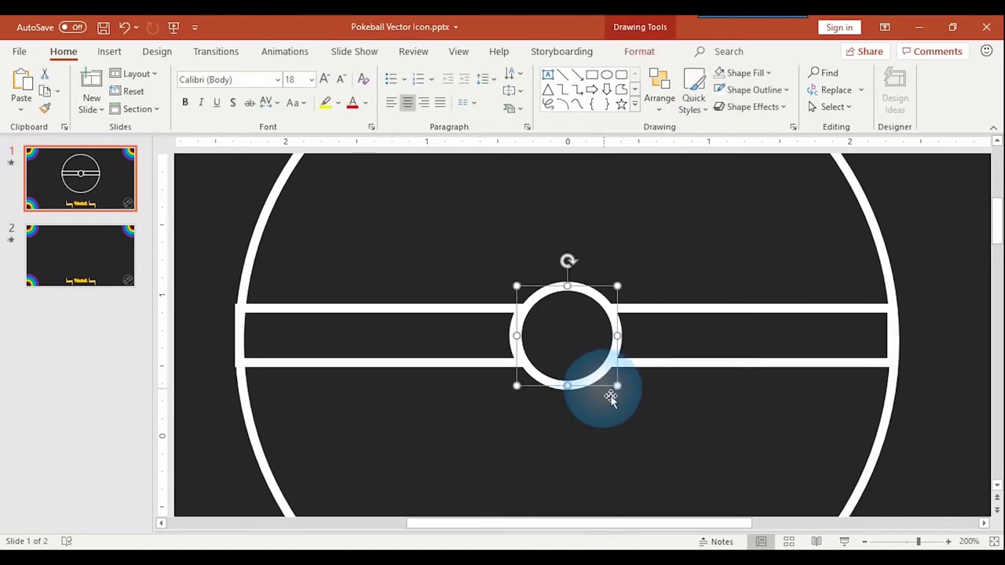
key(ctrl+Left)
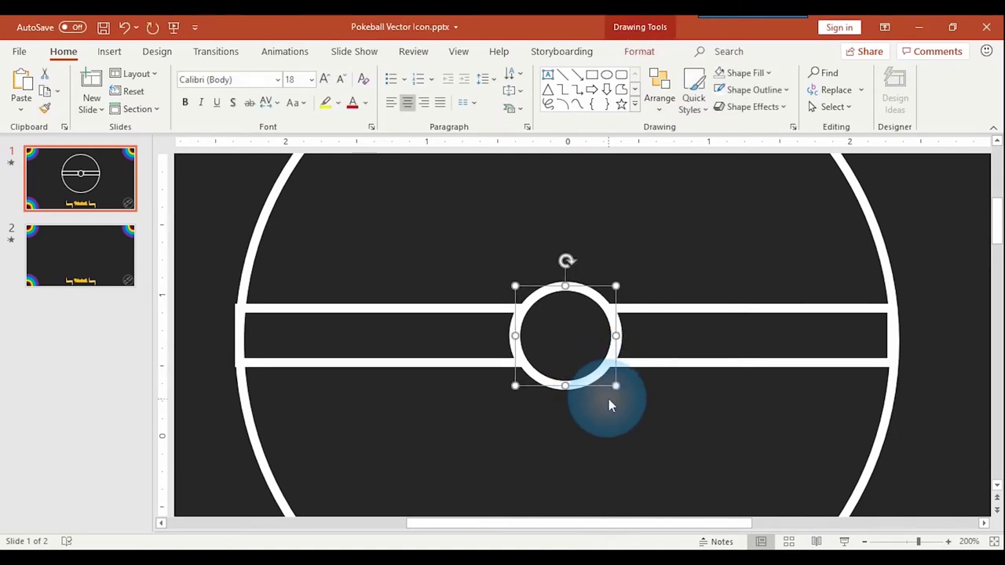
click(609, 404)
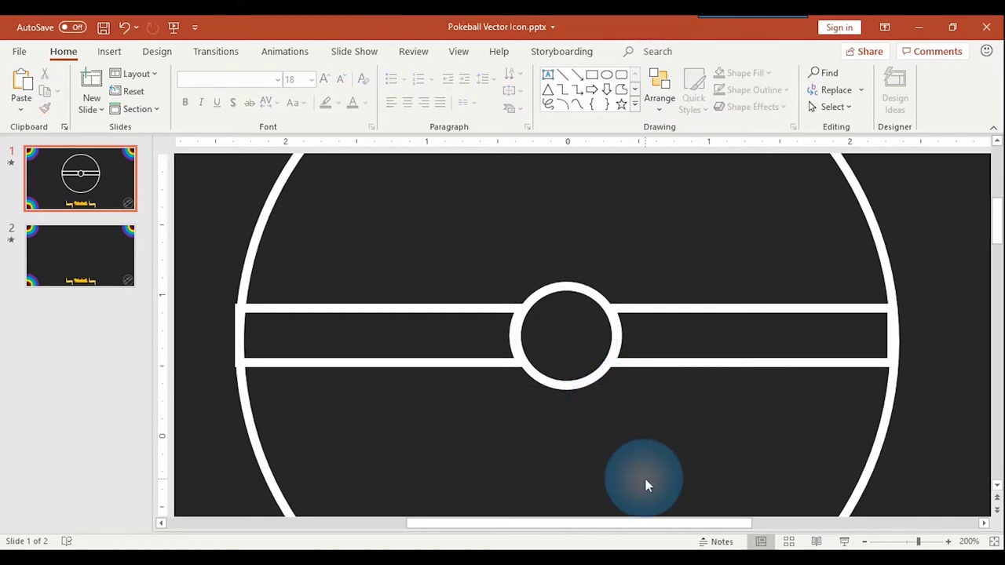
click(599, 380)
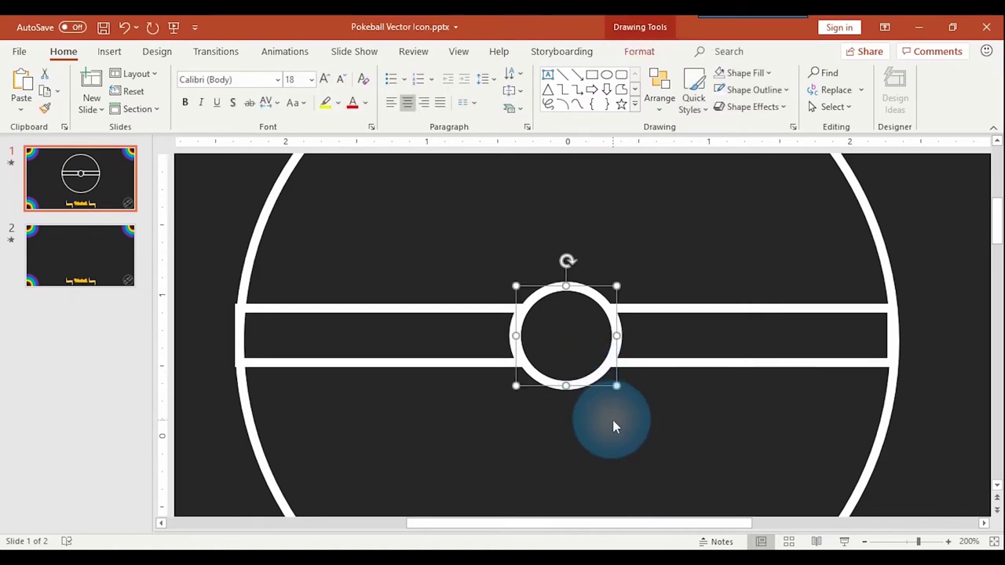
click(614, 422)
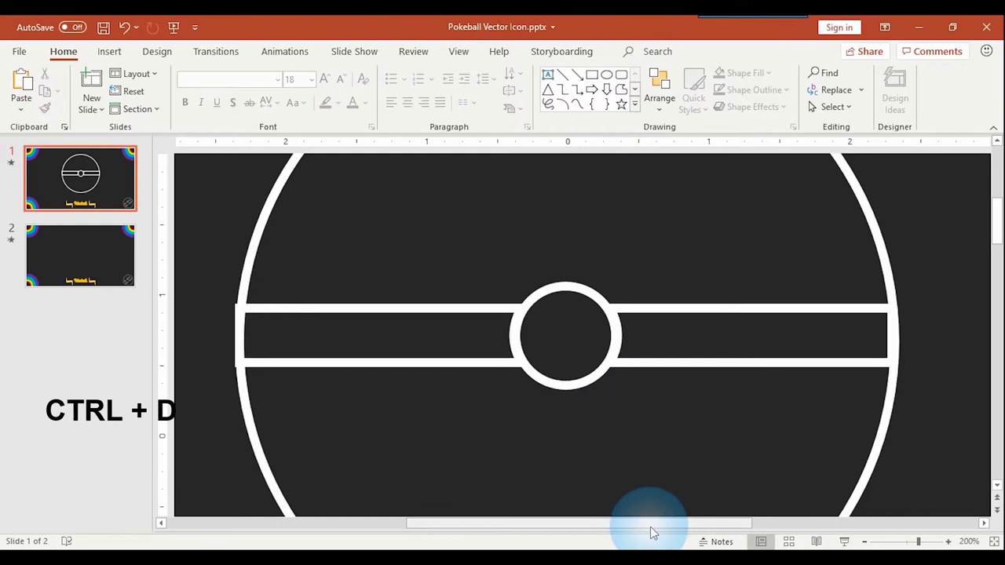
Duplicate the centre ring, shrink the copy, and centre it inside the button ring.
click(599, 380)
key(ctrl+d)
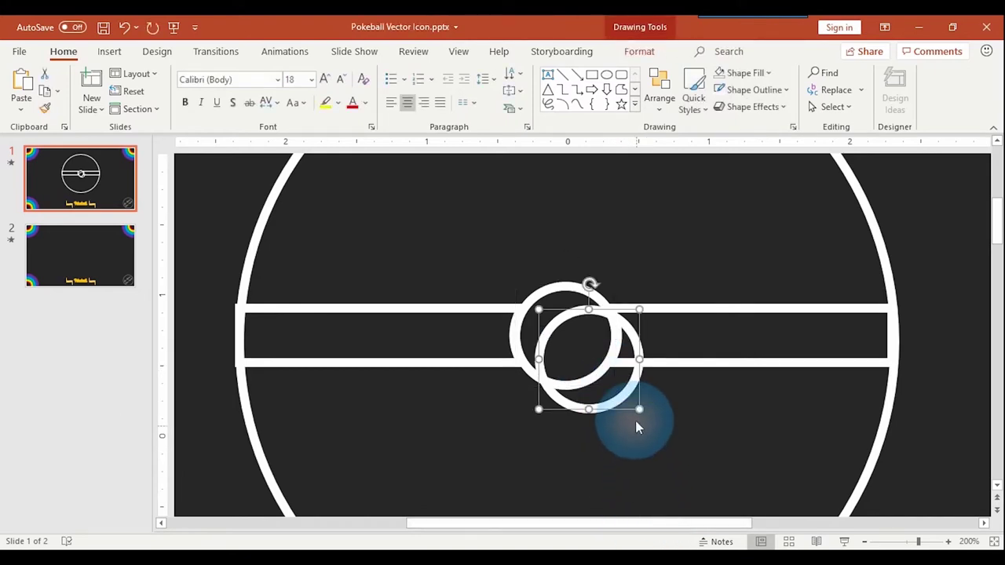
drag(639, 409, 588, 354)
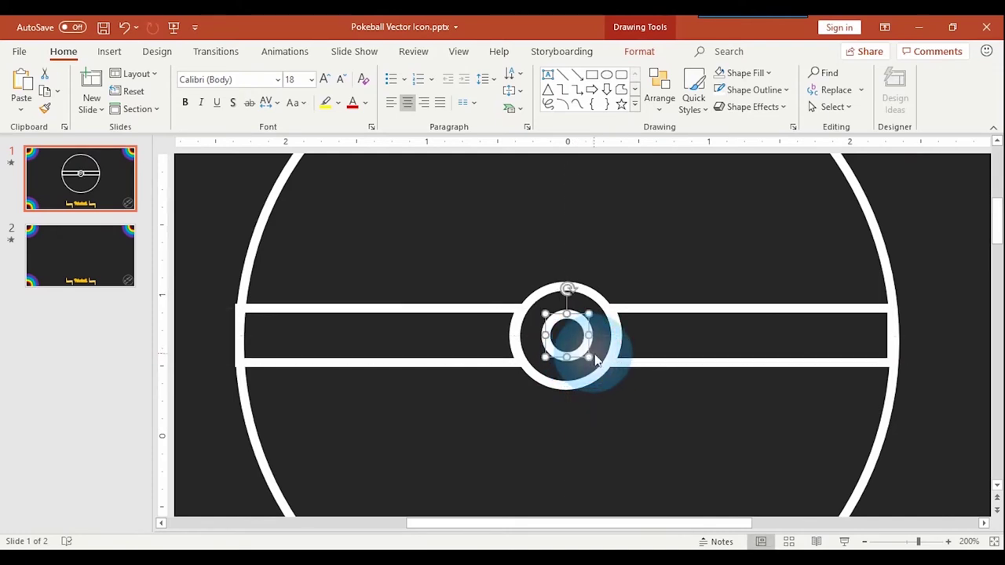
click(599, 366)
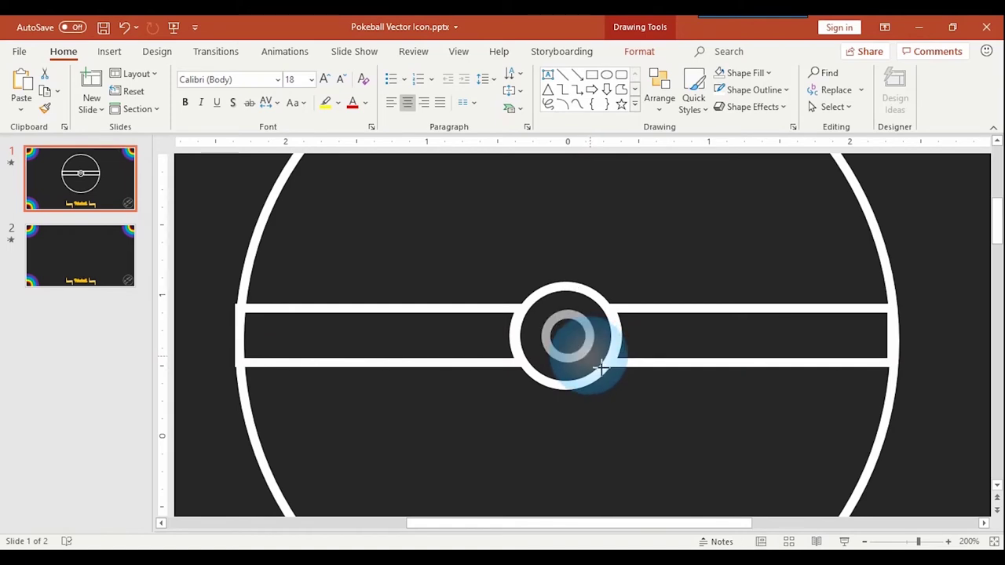
drag(603, 369, 585, 360)
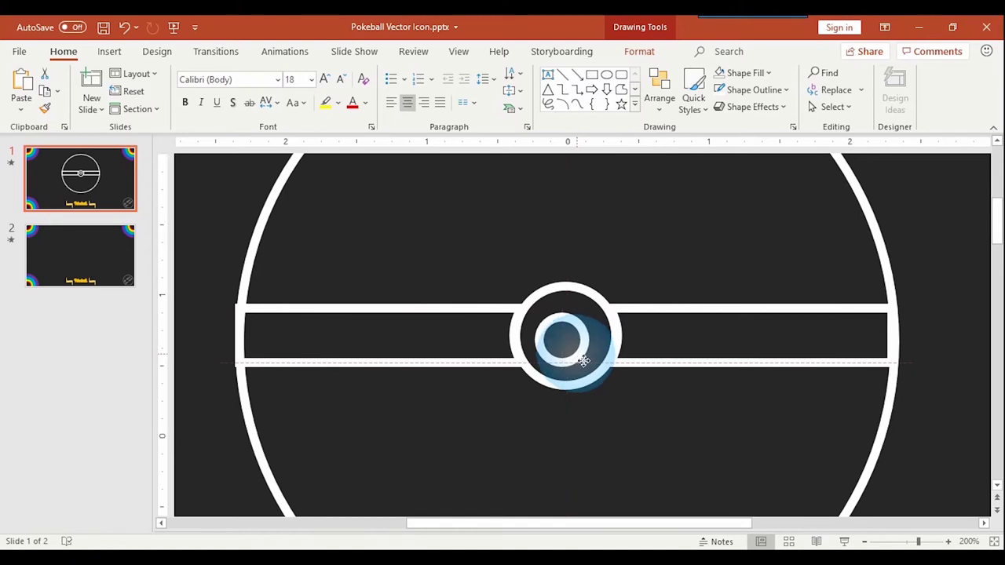
drag(584, 360, 594, 362)
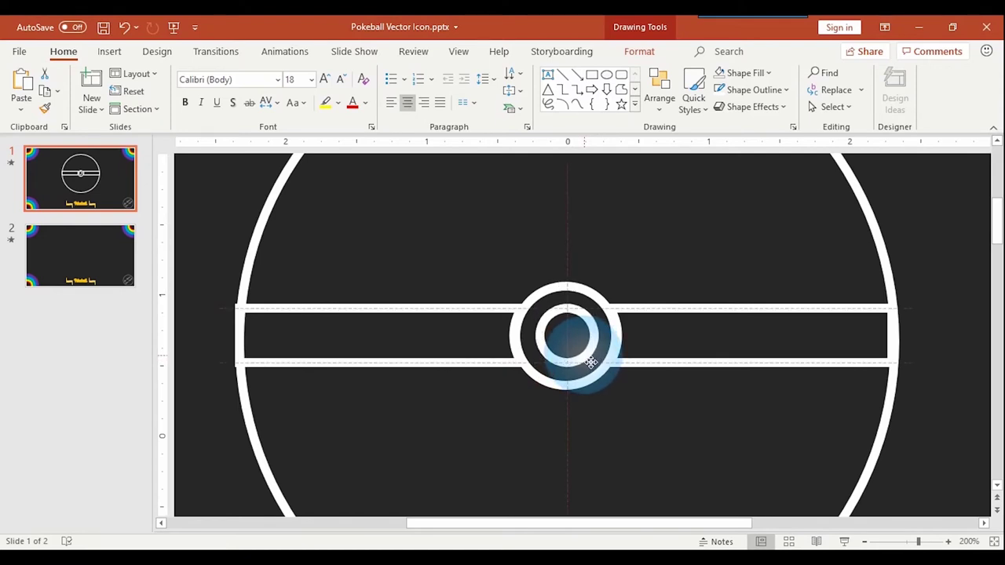
drag(592, 362, 590, 362)
drag(590, 362, 587, 360)
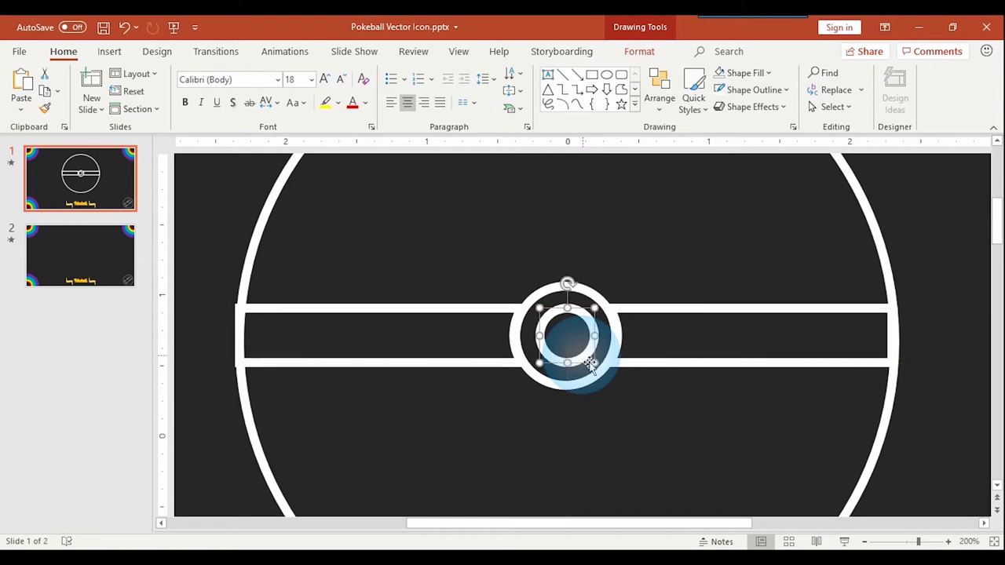
Fill the inner ring of the button with solid white.
click(634, 55)
click(376, 73)
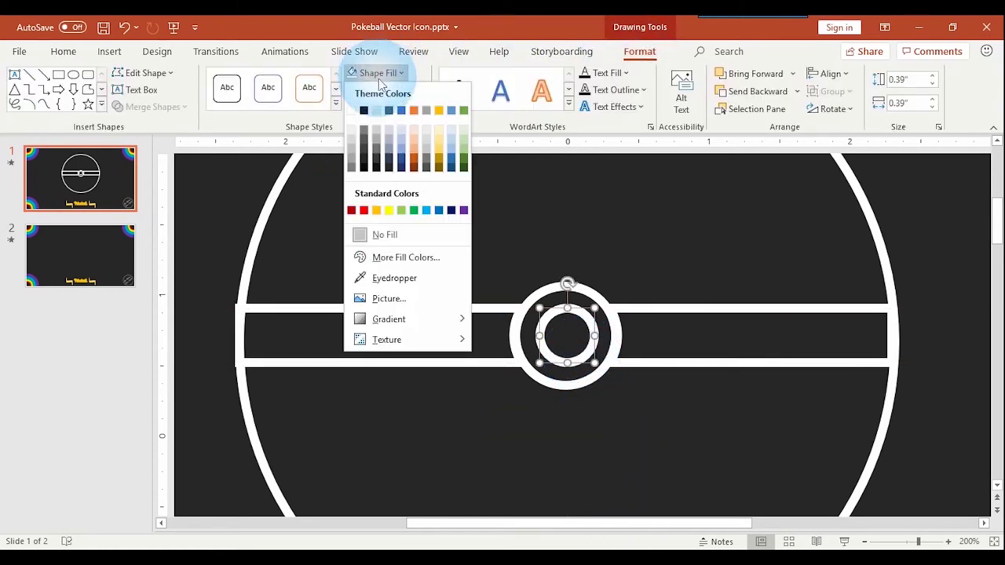
click(351, 111)
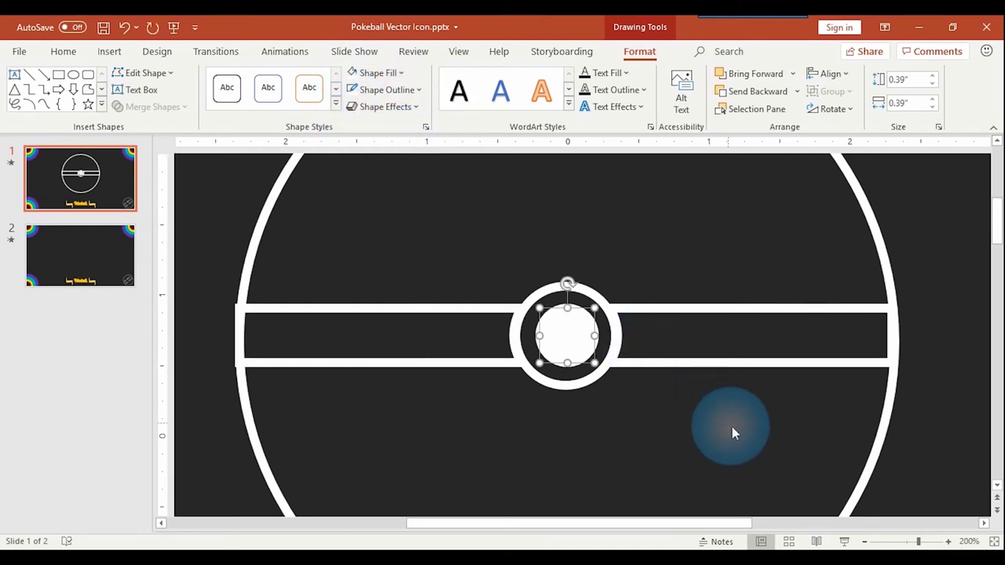
scroll(732, 426, down, 5)
scroll(709, 411, down, 1)
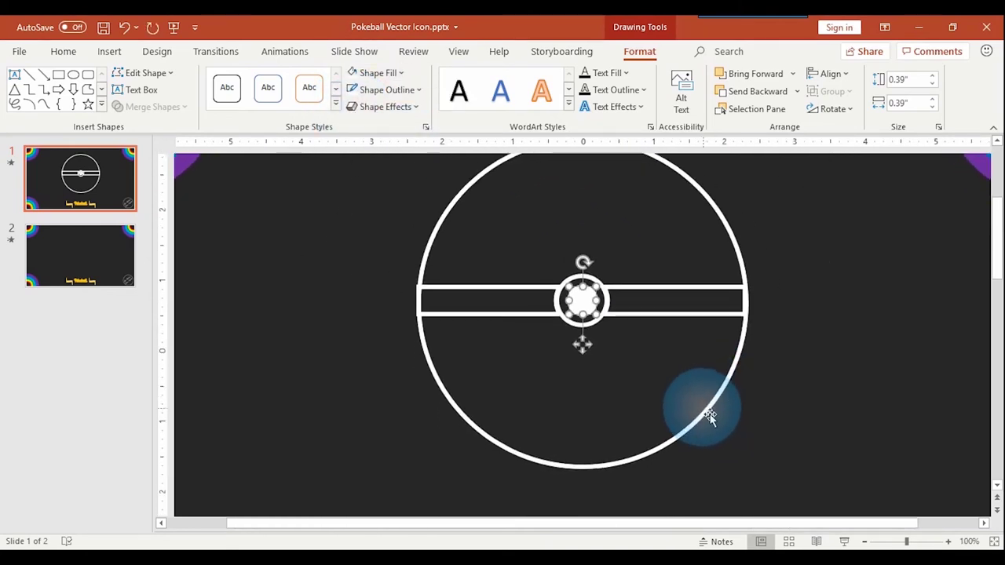
scroll(690, 387, down, 2)
Undo the white fill so the inner circle is a hollow ring again.
click(694, 395)
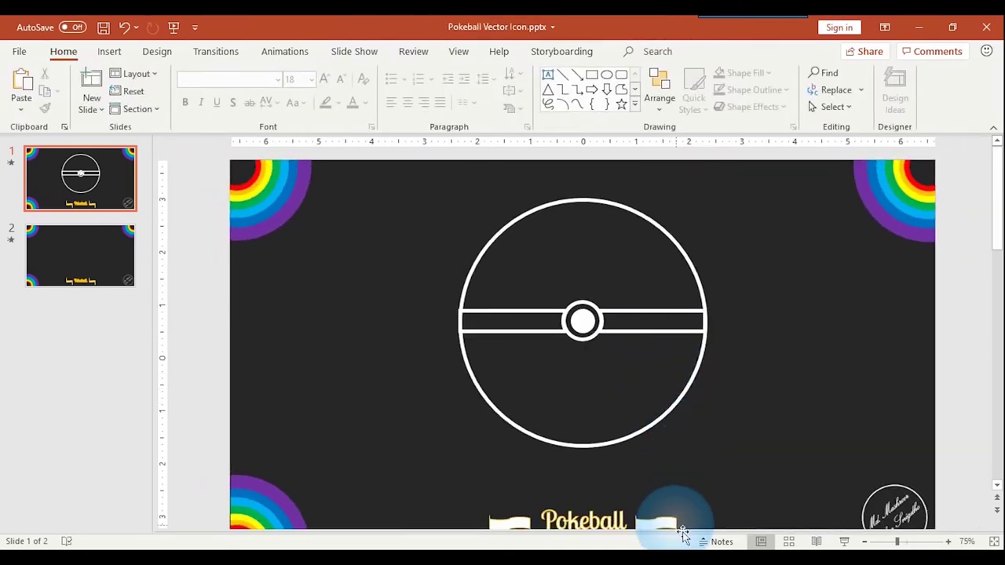
click(587, 326)
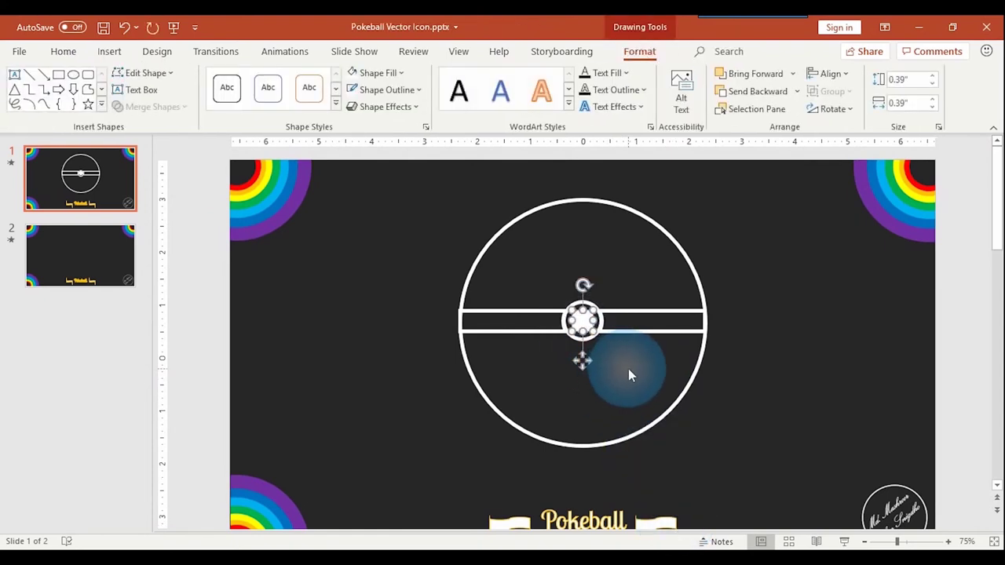
scroll(628, 368, up, 5)
scroll(628, 368, up, 5)
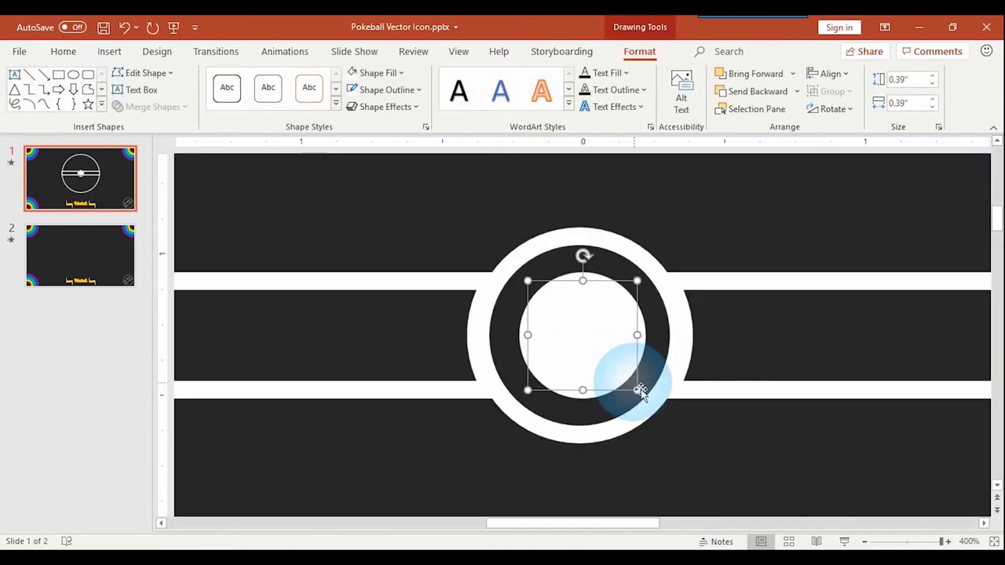
key(ctrl+z)
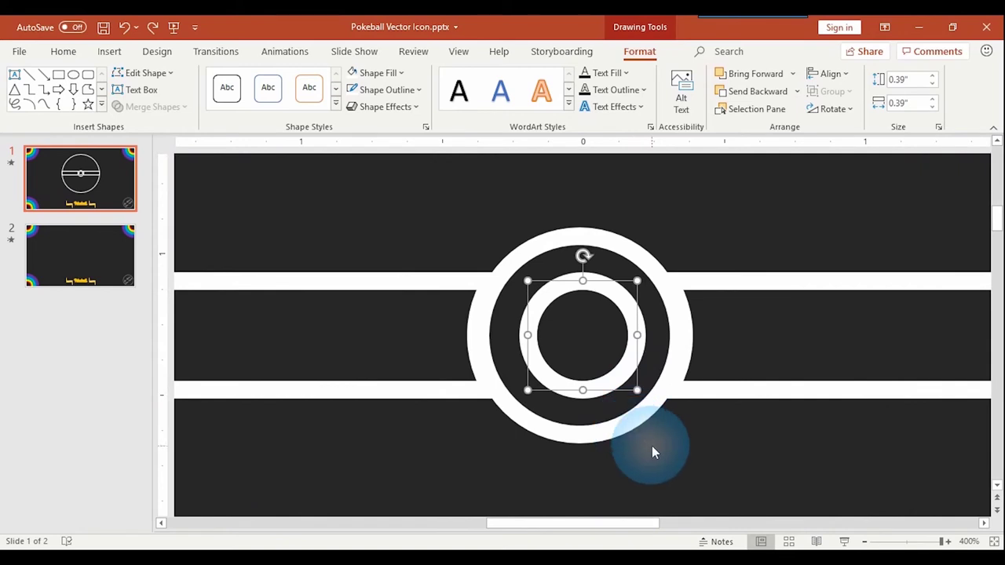
scroll(652, 452, down, 4)
scroll(652, 453, down, 2)
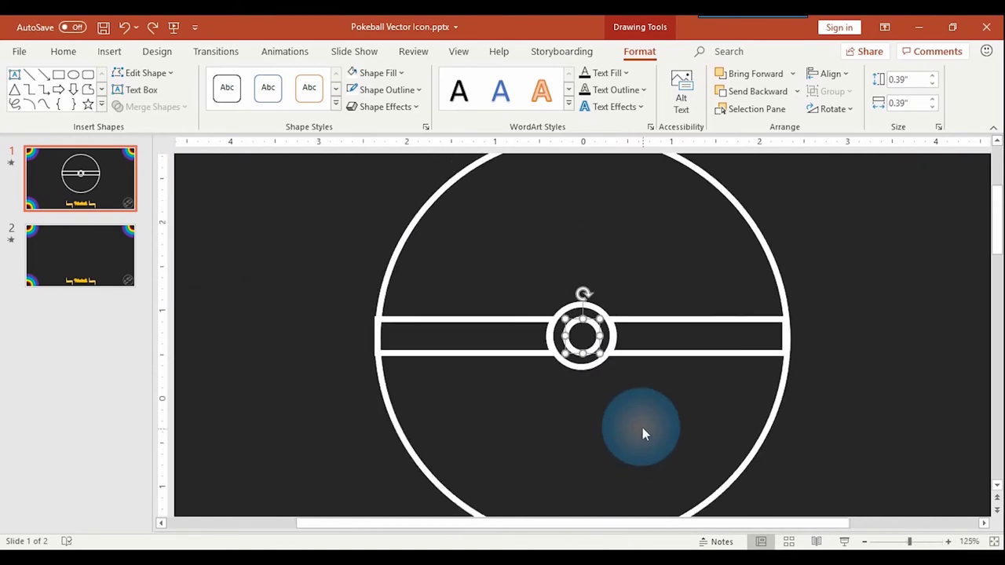
Shrink the button's inner circle and nudge it back to centre.
click(379, 76)
click(378, 76)
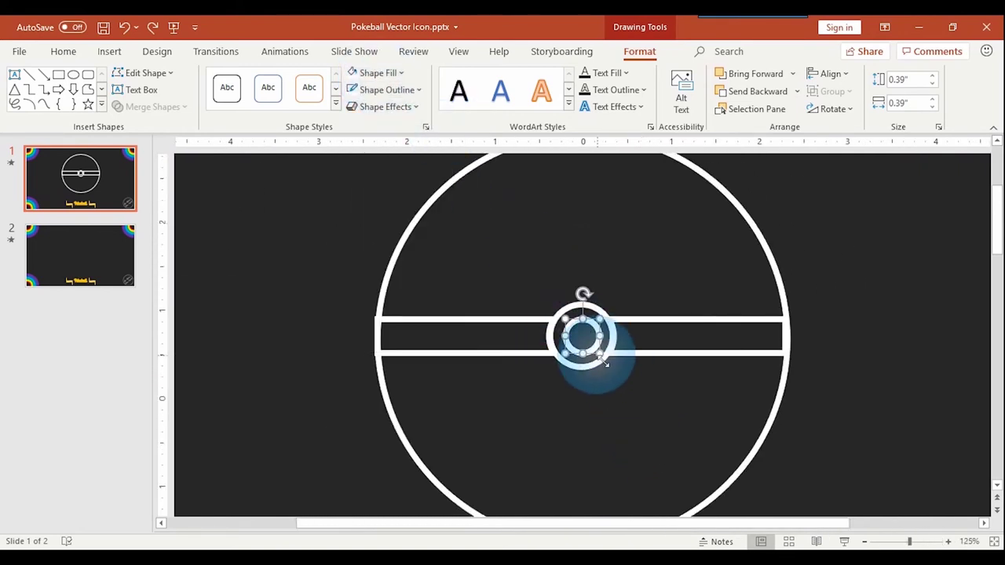
drag(605, 363, 601, 350)
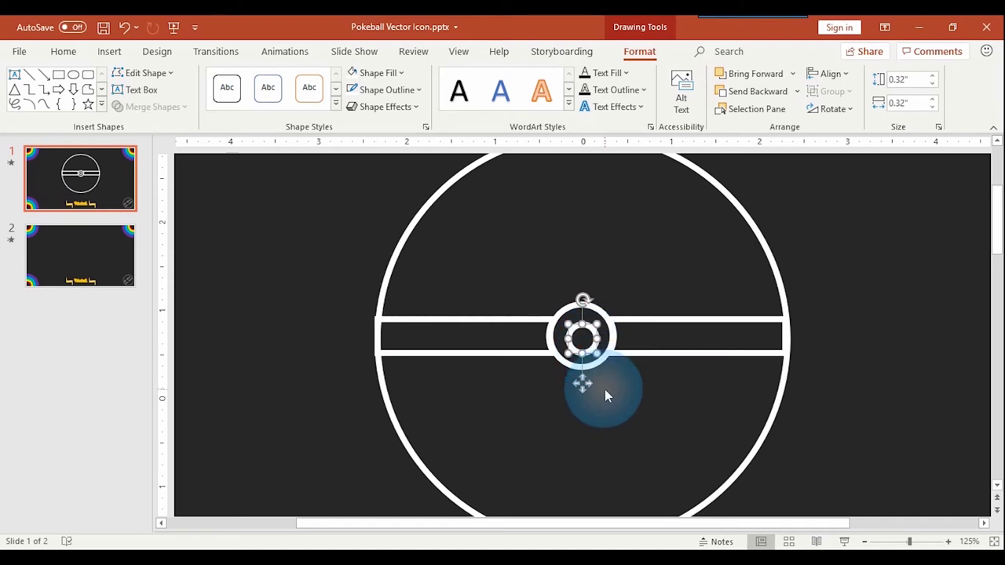
key(ctrl+z)
key(ctrl+z)
key(ctrl+z)
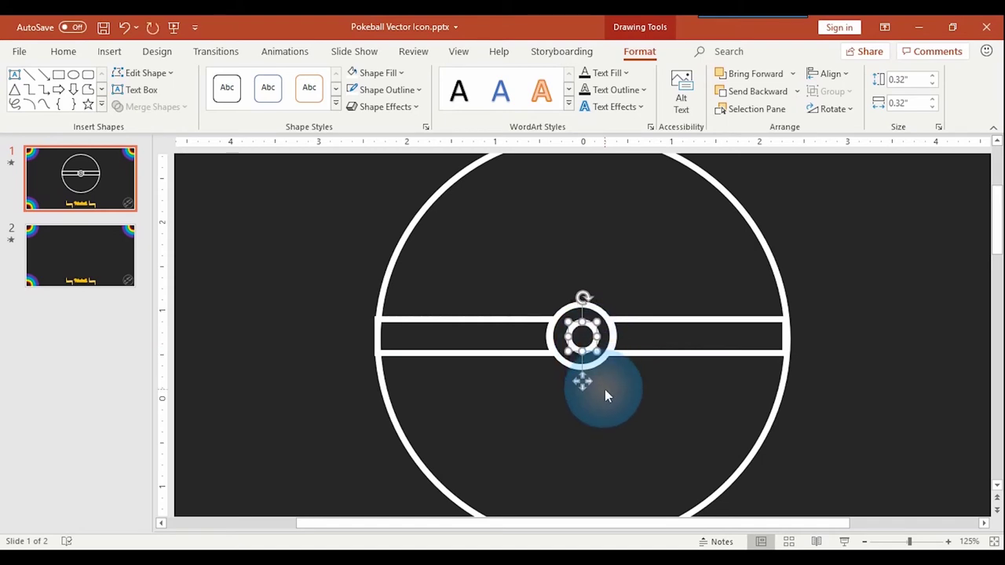
click(604, 389)
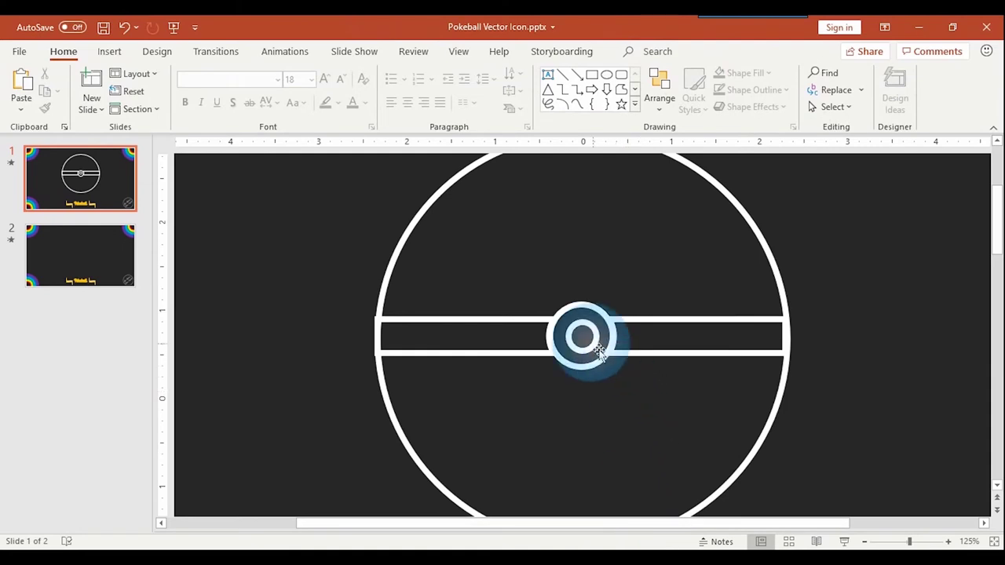
click(598, 351)
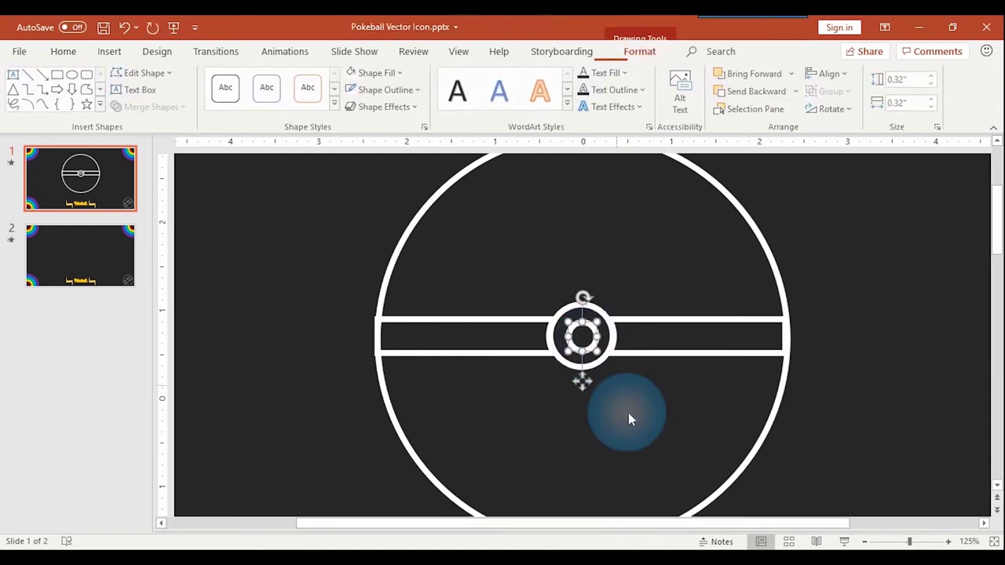
key(Down)
Fill the inner circle solid white and reselect it.
click(655, 487)
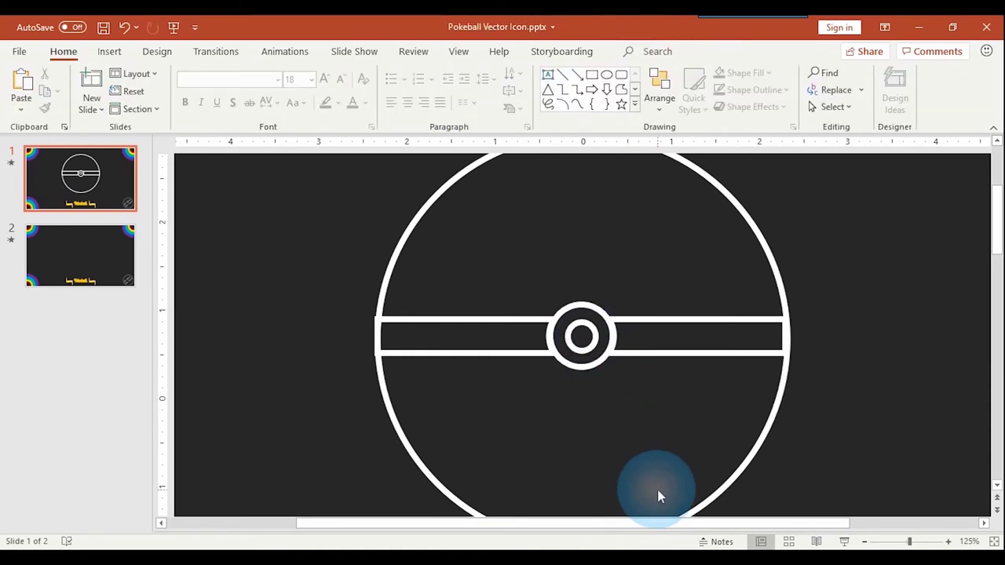
click(580, 337)
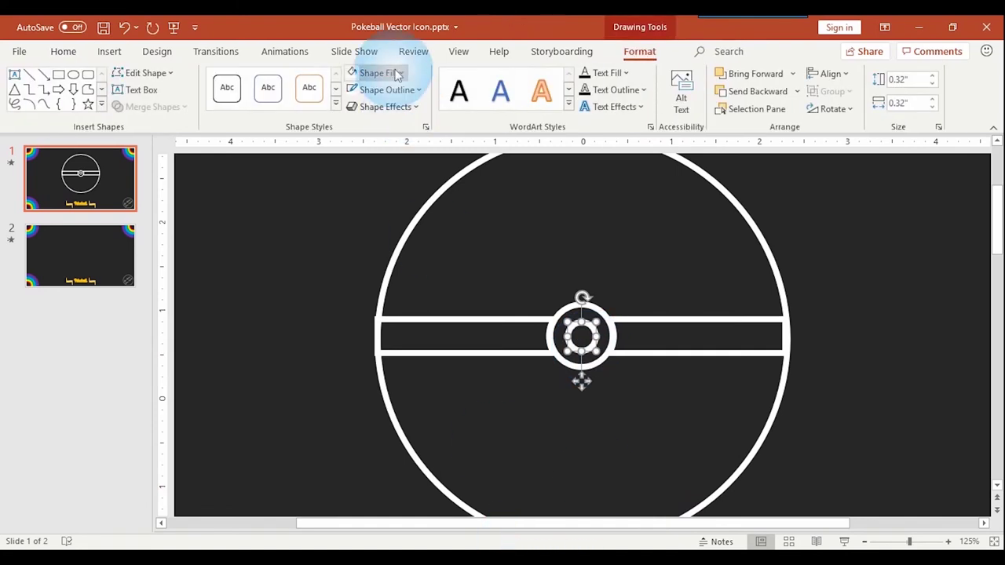
click(397, 74)
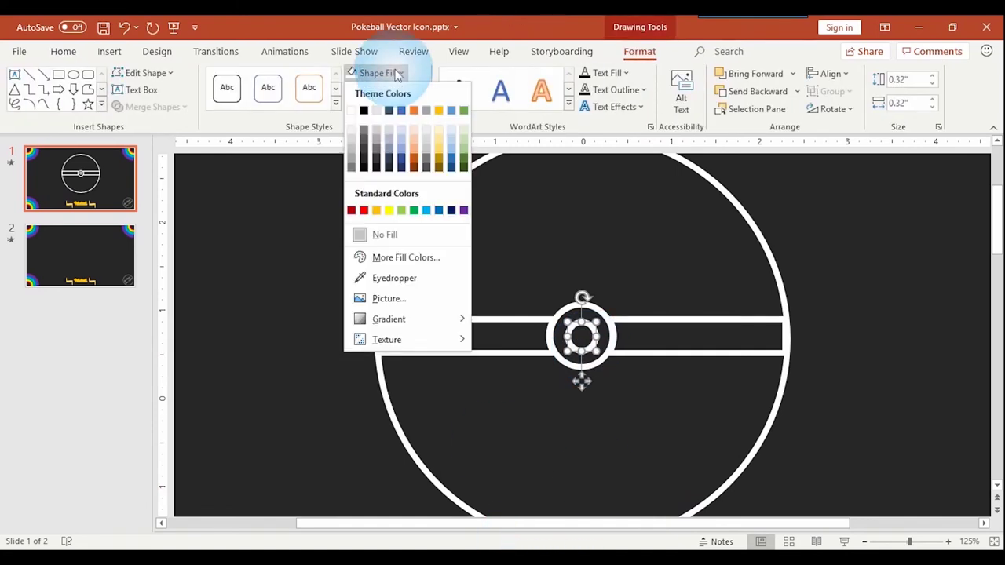
click(355, 112)
click(619, 395)
ctrl+scroll(659, 381, down, 2)
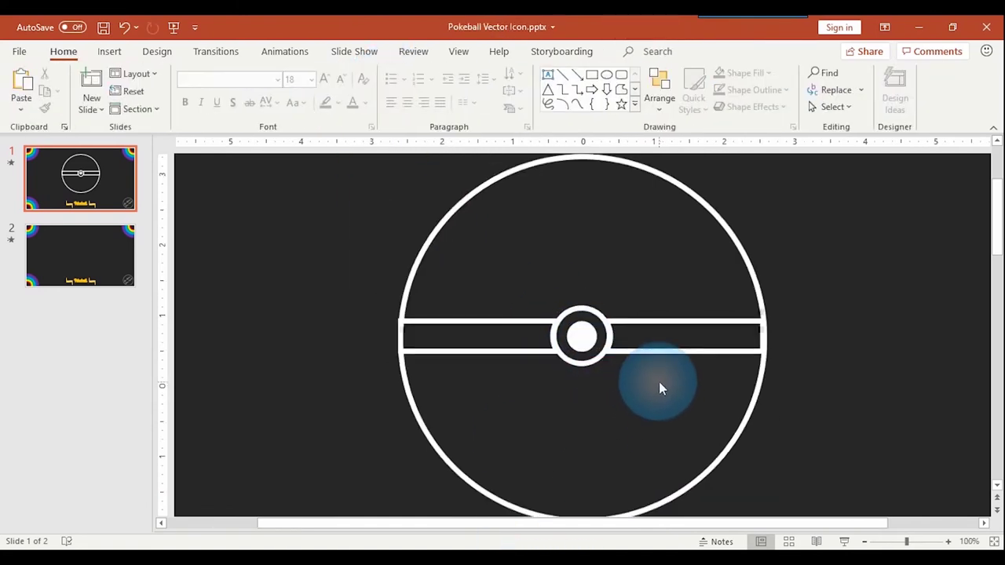
click(581, 337)
Duplicate the white disc, move it to the upper right, and rotate it into a tilted oval highlight.
key(ctrl+d)
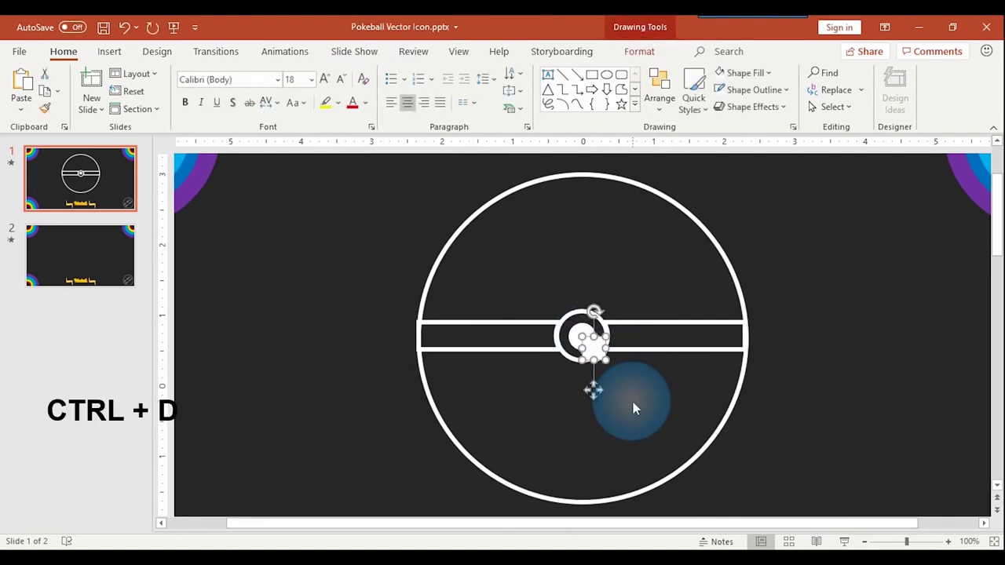
mouse_move(599, 341)
mouse_down()
mouse_move(649, 263)
mouse_move(700, 319)
mouse_move(658, 303)
mouse_up()
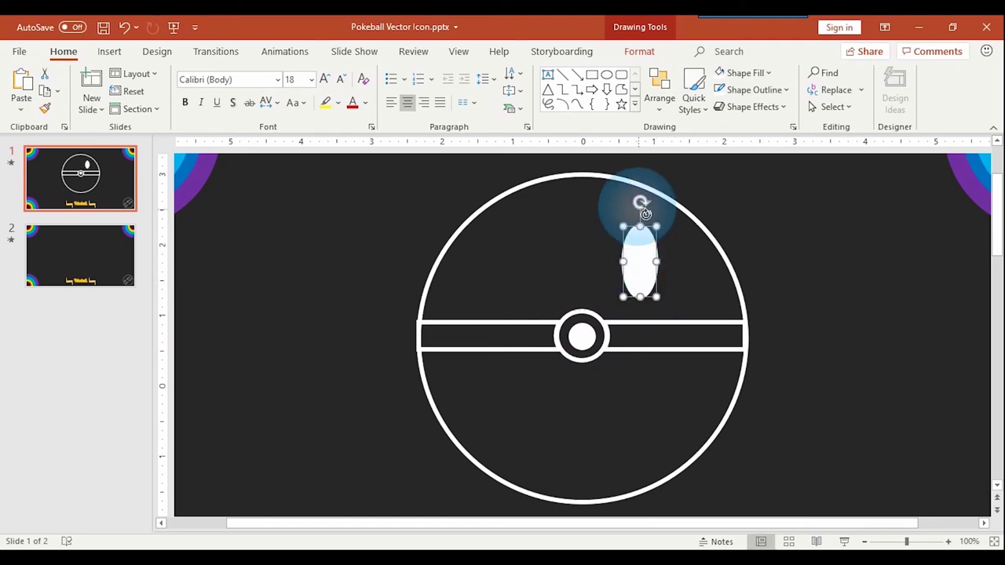
drag(639, 195, 613, 227)
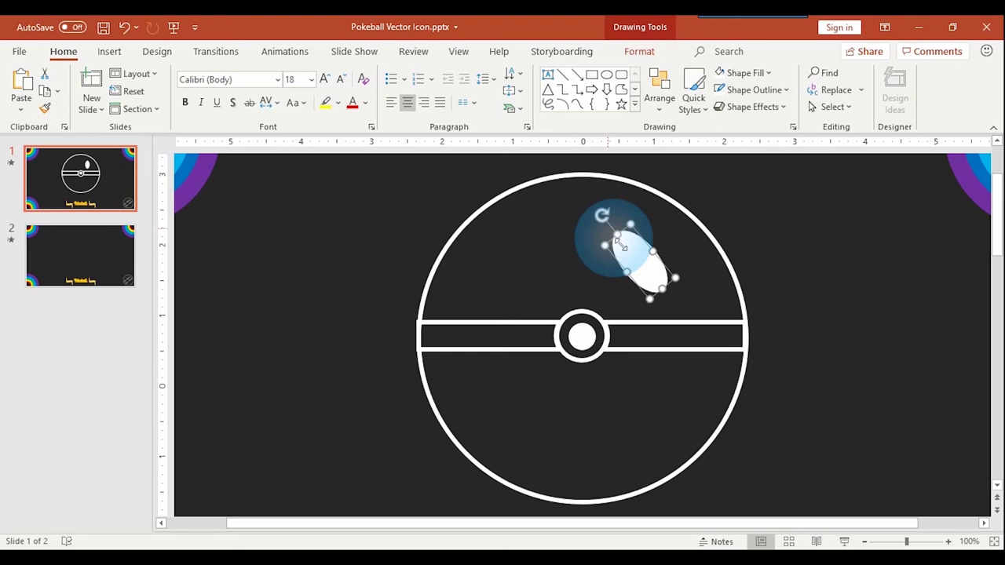
ctrl+scroll(620, 246, down, 3)
Group all the Pokeball shapes and save the group as the PNG picture 'Pokeball vector icon' in Pictures.
drag(434, 183, 732, 447)
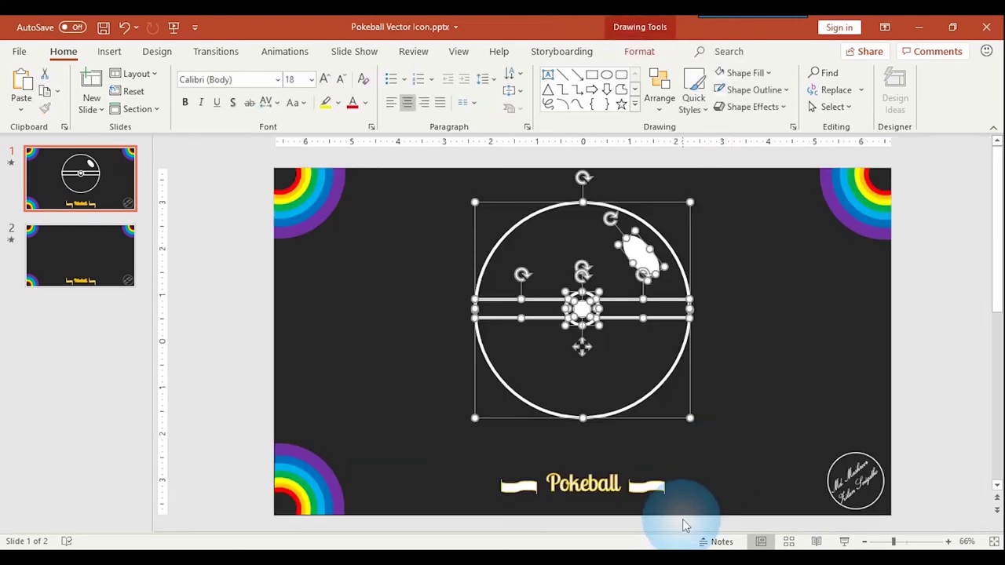
key(ctrl+g)
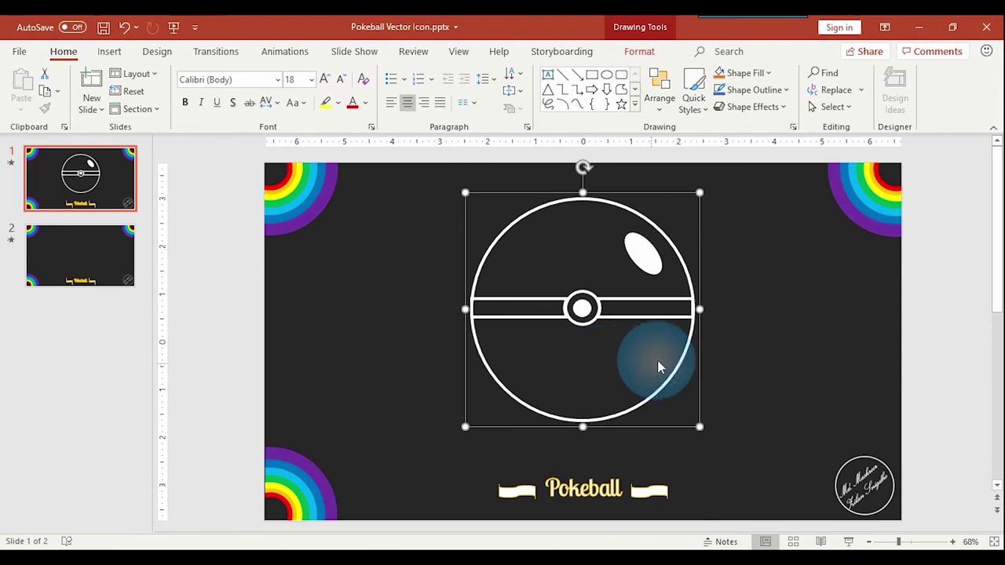
right_click(695, 319)
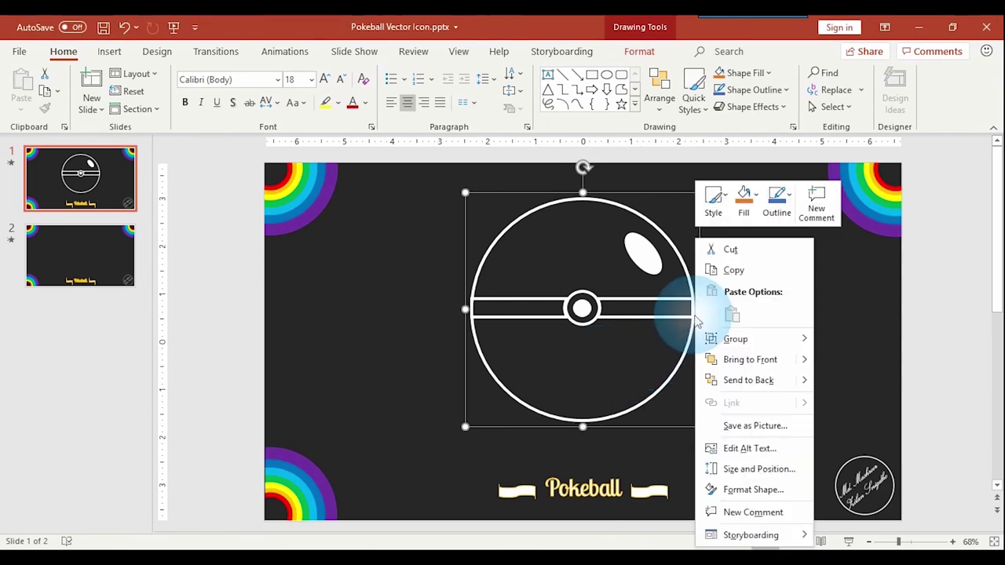
click(768, 425)
text(Poke)
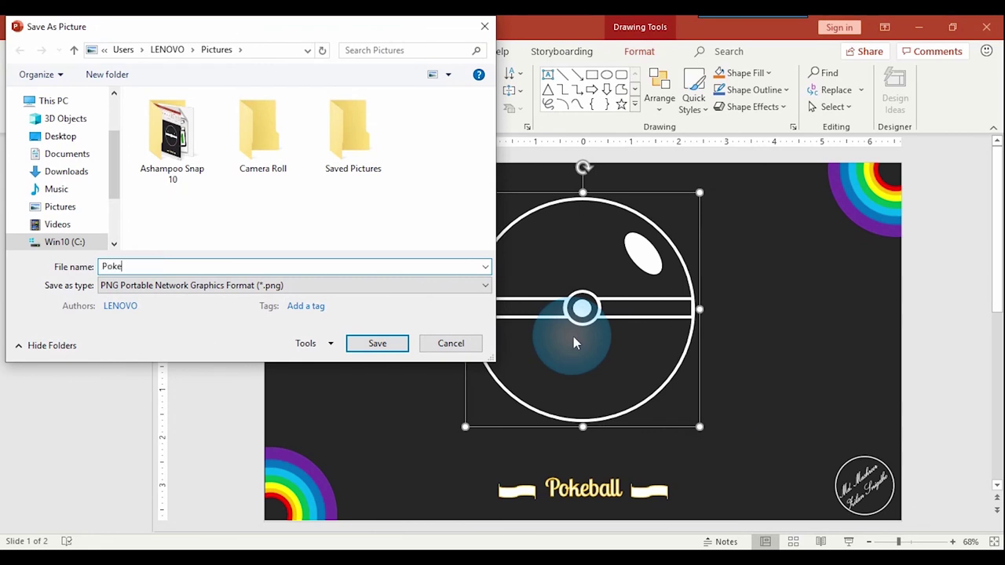
text(ball vector icon)
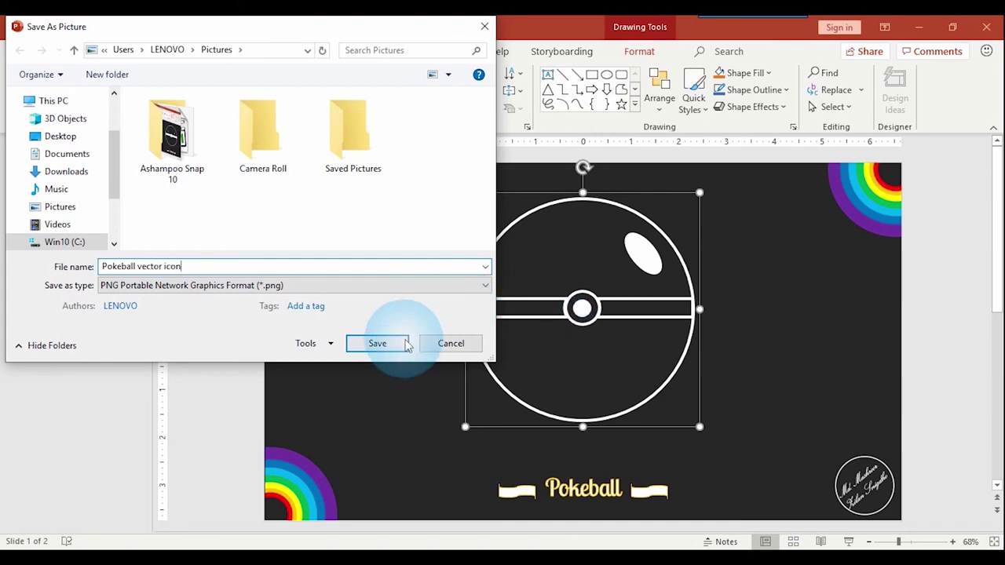
click(377, 343)
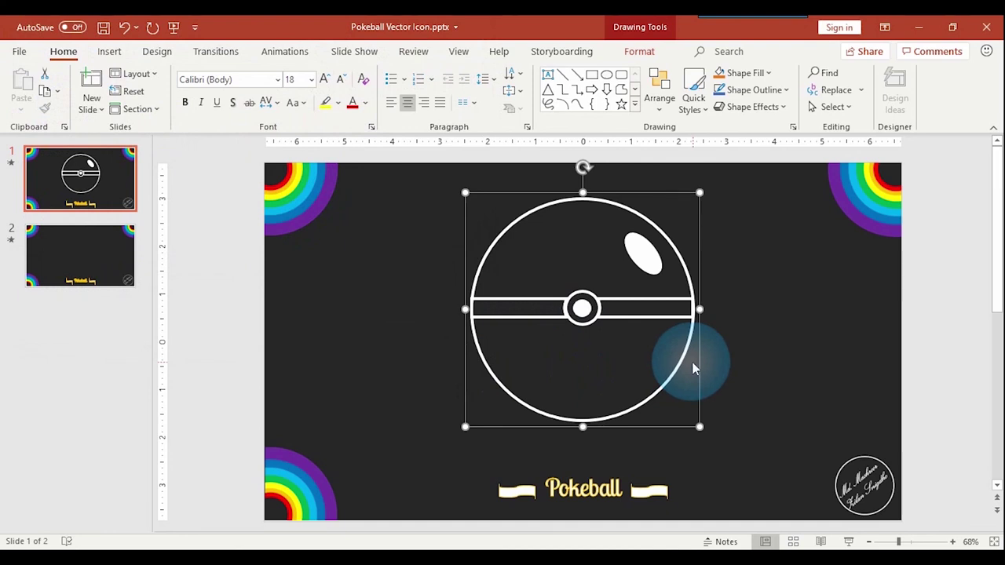
Insert Pokeball vector icon.png on slide 2 and move it to the centre above the Pokeball title.
click(116, 266)
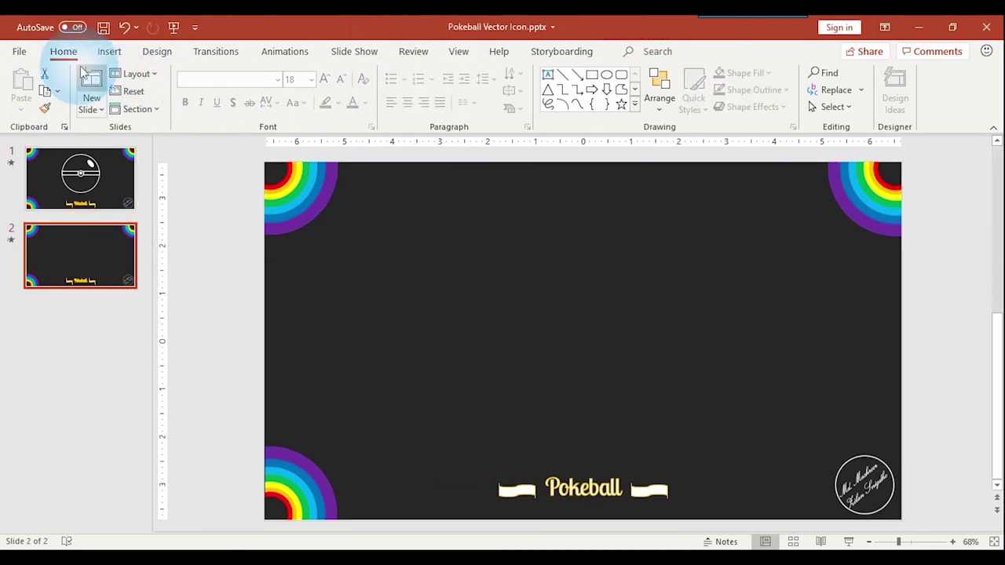
click(107, 53)
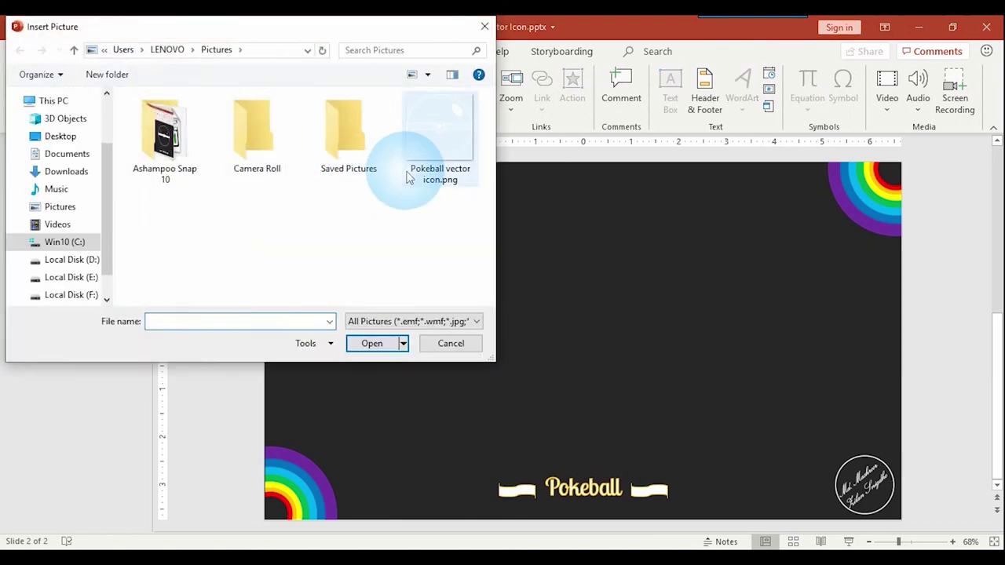
click(402, 179)
click(375, 343)
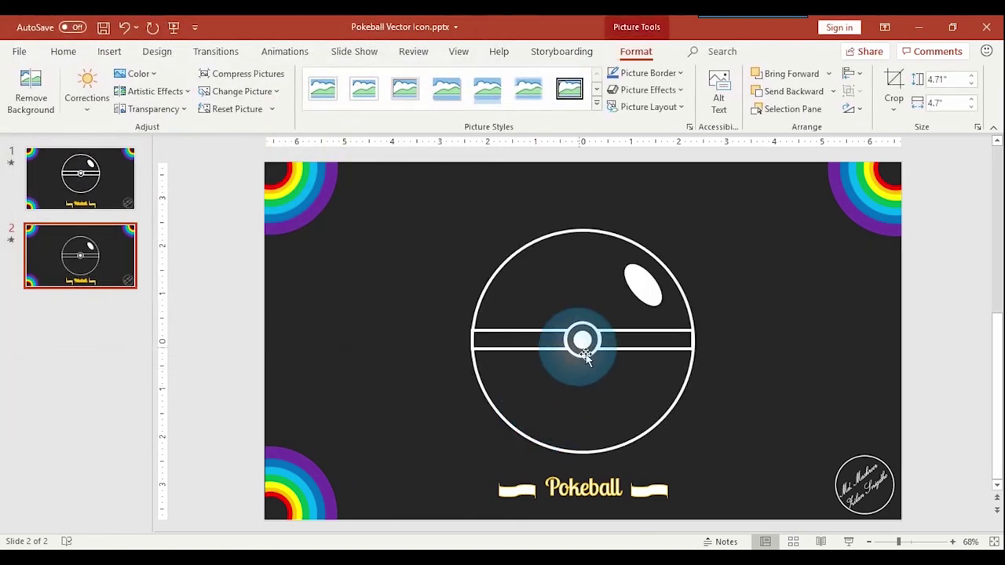
drag(617, 348, 626, 333)
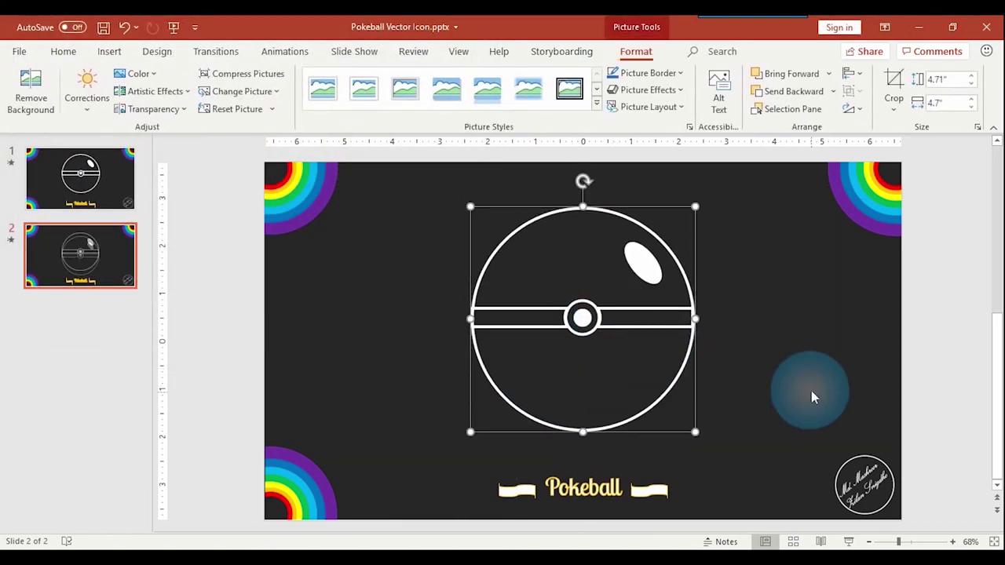
click(775, 351)
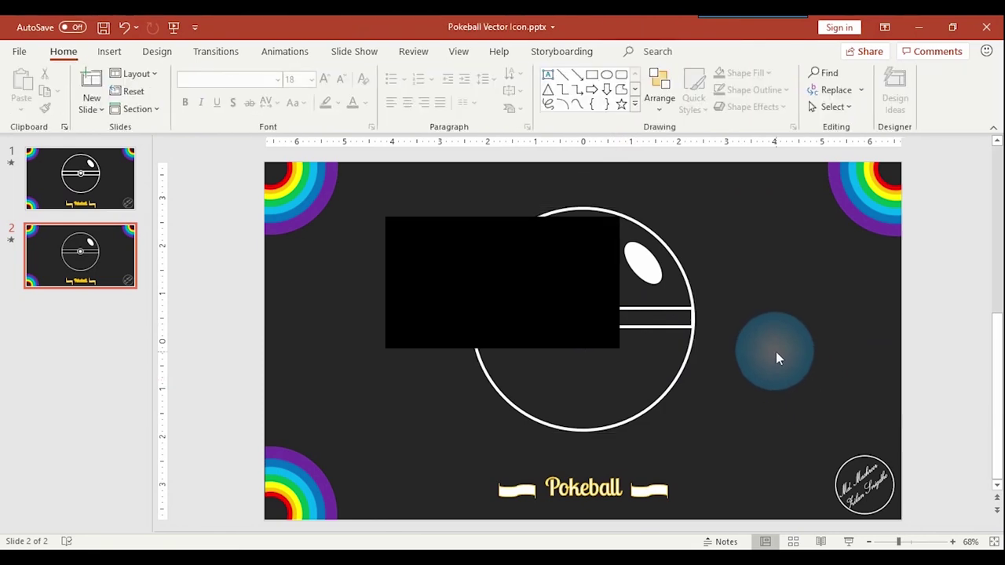